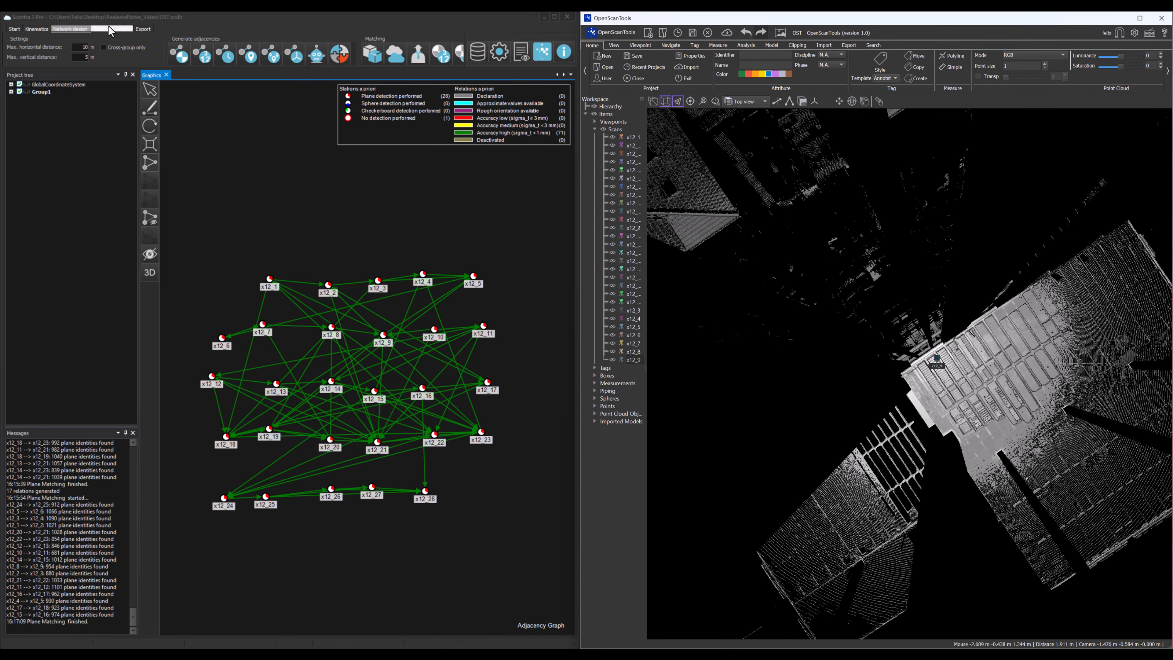
Step: Run the block adjustment with x12_1 as reference station and inspect the XY section of the stations in Scantra and OpenScanTools
{"action": "left_click", "coordinate": [108, 27]}
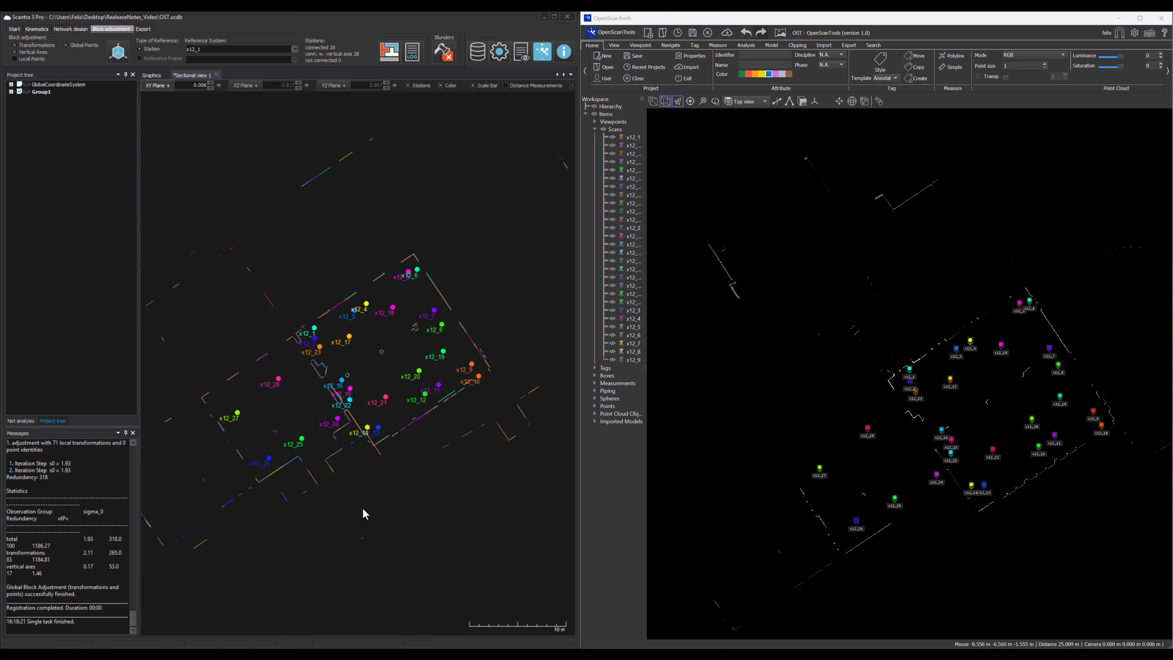
{"action": "left_click_drag", "start_coordinate": [928, 485], "coordinate": [897, 464]}
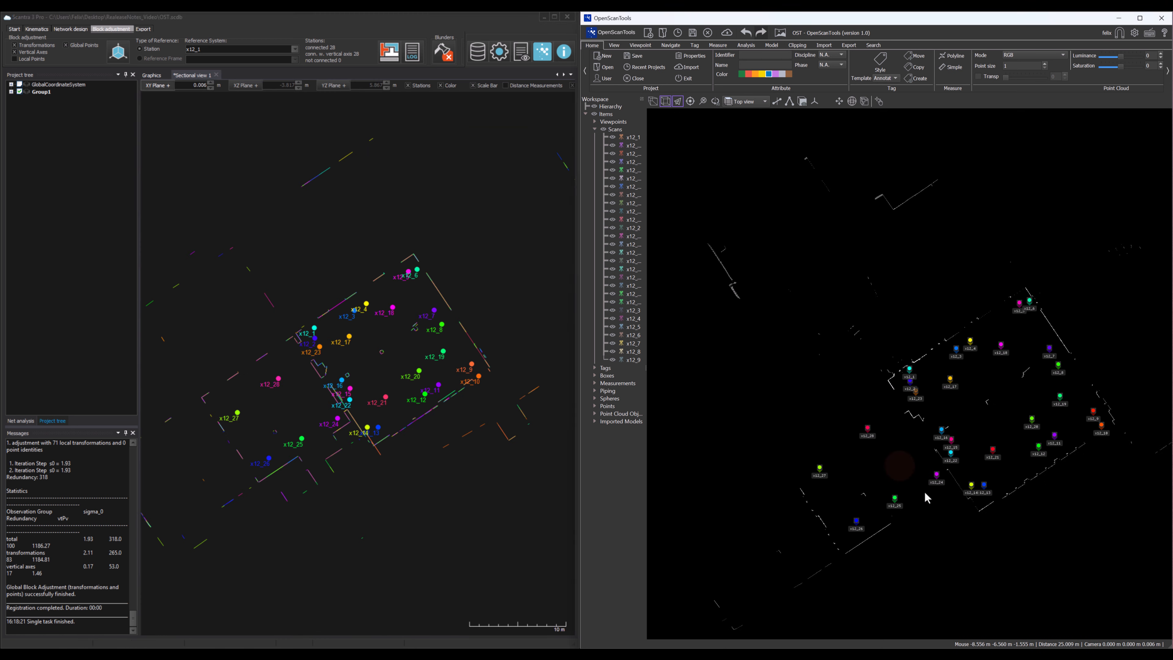
{"action": "middle_click_drag", "start_coordinate": [949, 516], "coordinate": [894, 457]}
{"action": "scroll", "coordinate": [894, 457], "scroll_direction": "up", "scroll_amount": 1}
{"action": "scroll", "coordinate": [859, 416], "scroll_direction": "up", "scroll_amount": 1}
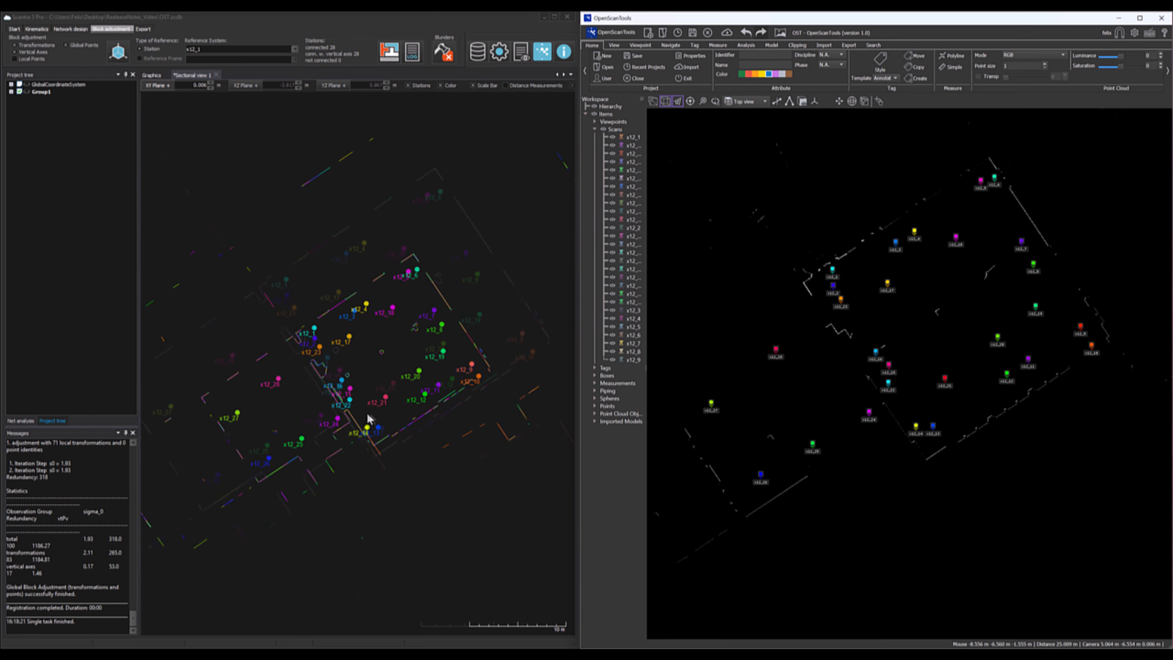
{"action": "scroll", "coordinate": [368, 413], "scroll_direction": "up", "scroll_amount": 1}
{"action": "left_click", "coordinate": [323, 417]}
{"action": "scroll", "coordinate": [379, 433], "scroll_direction": "down", "scroll_amount": 1}
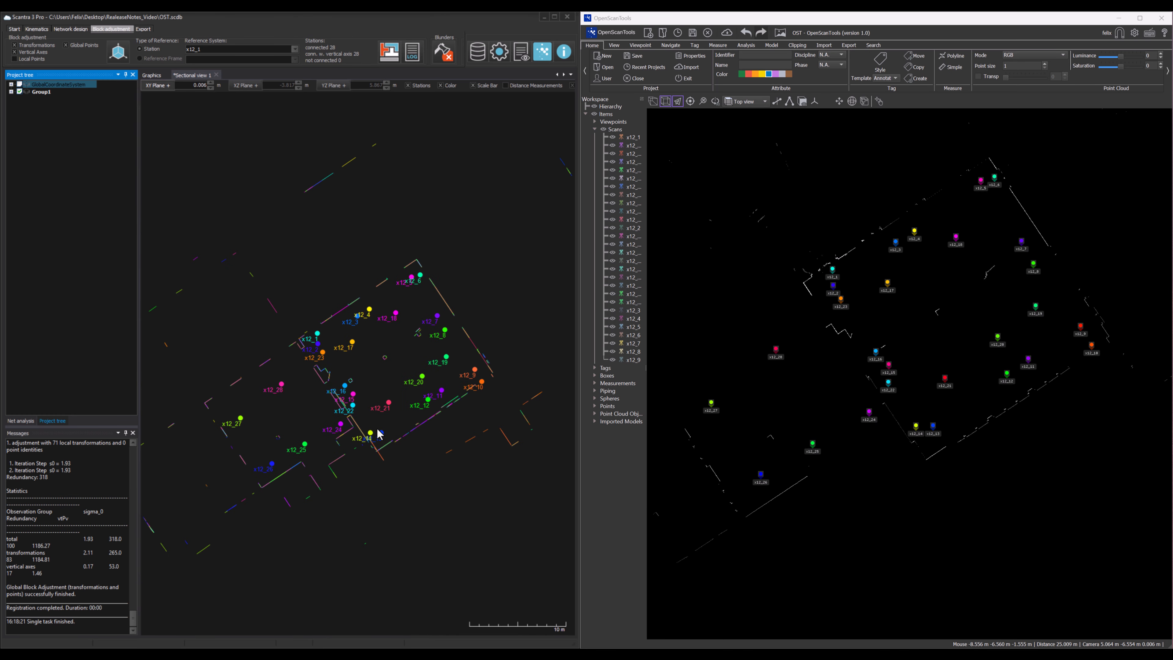
{"action": "middle_click_drag", "start_coordinate": [329, 431], "coordinate": [380, 459]}
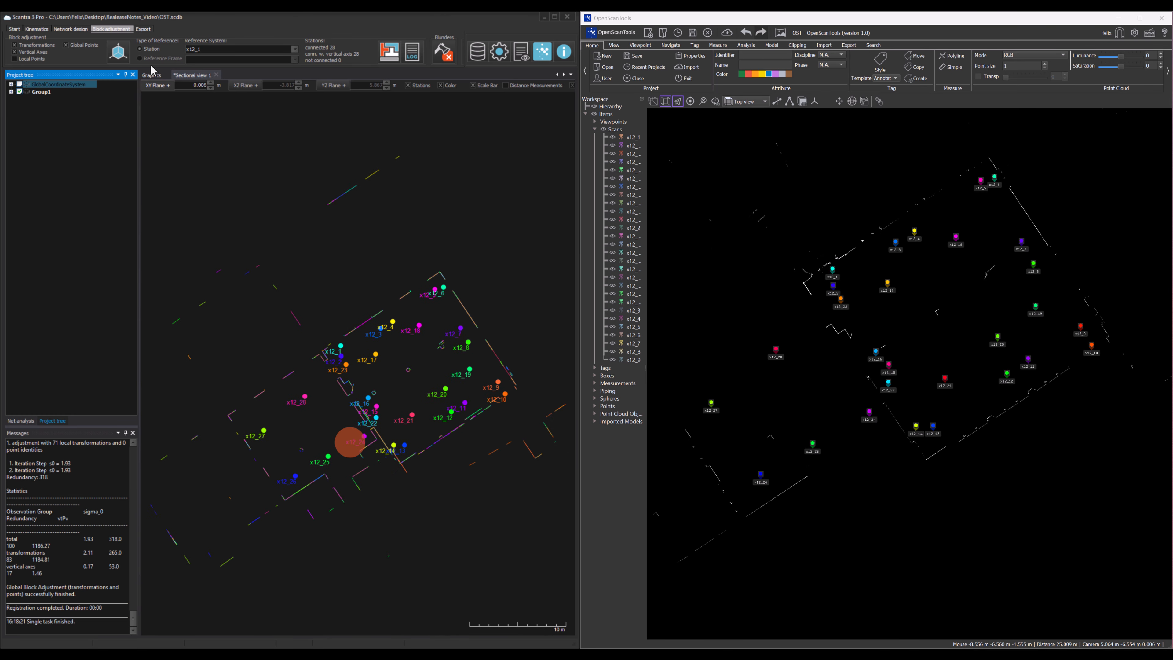
Step: Raise the XY section plane in 0.1 m increments to about 1.8 m to compare the sections in both programs
{"action": "left_click", "coordinate": [210, 83]}
{"action": "left_click", "coordinate": [209, 83]}
{"action": "left_click", "coordinate": [209, 83]}
{"action": "left_click", "coordinate": [209, 83]}
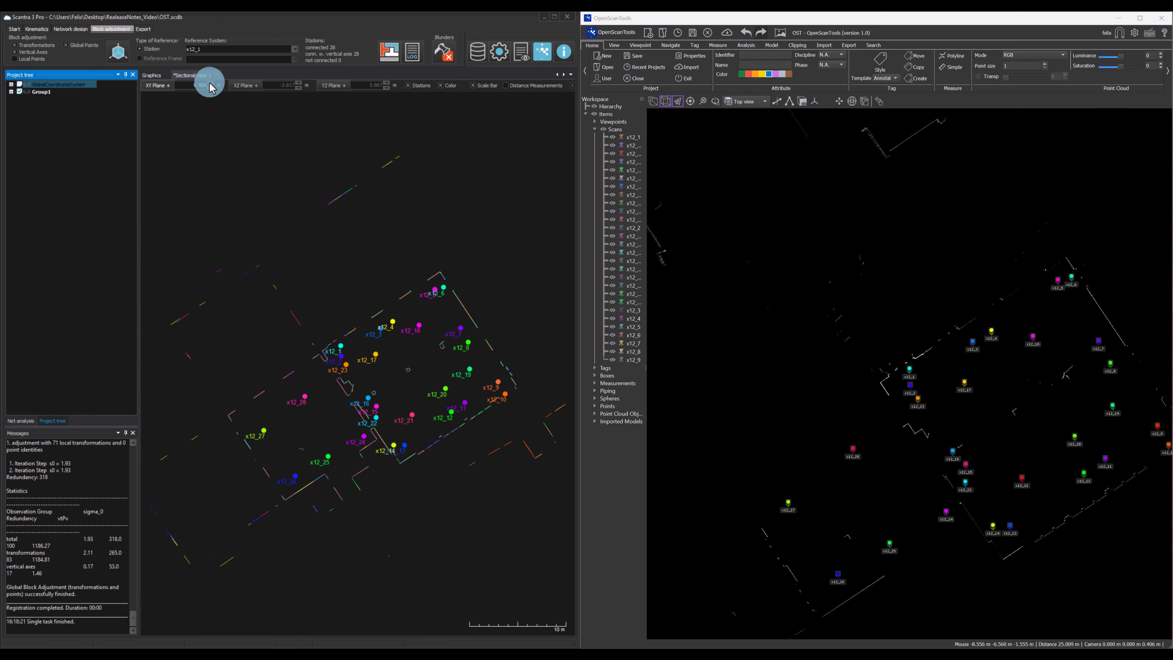
{"action": "left_click", "coordinate": [209, 83]}
{"action": "left_click", "coordinate": [209, 83]}
{"action": "left_click", "coordinate": [209, 83]}
{"action": "left_click", "coordinate": [209, 83]}
{"action": "left_click", "coordinate": [210, 83]}
{"action": "left_click", "coordinate": [209, 83]}
{"action": "left_click", "coordinate": [210, 83]}
{"action": "left_click", "coordinate": [209, 83]}
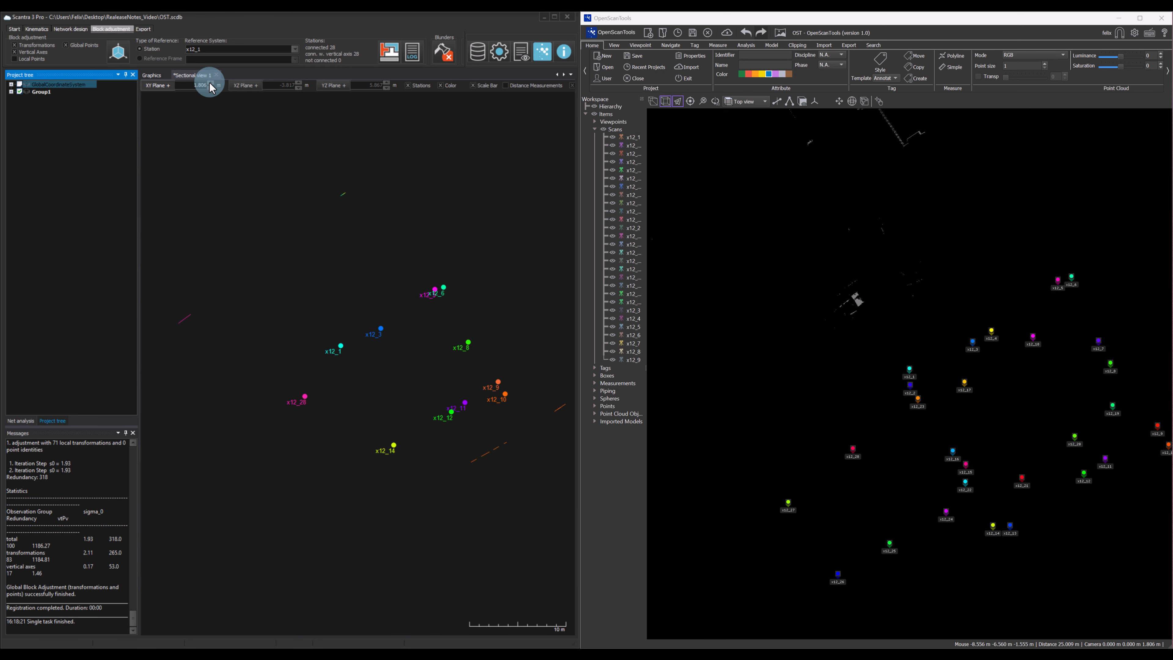
{"action": "left_click", "coordinate": [209, 83]}
{"action": "left_click", "coordinate": [210, 83]}
Step: Lower the XY section plane step by step to about -0.6 m and compare the sections in both programs
{"action": "left_click", "coordinate": [210, 89]}
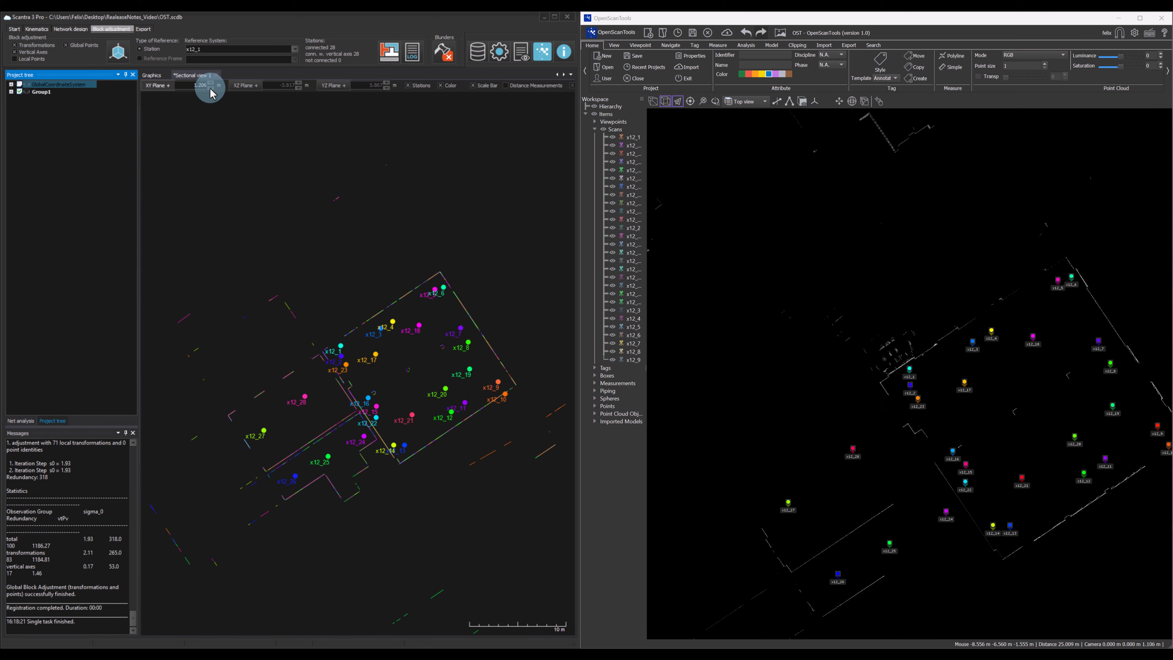
{"action": "left_click", "coordinate": [210, 88]}
{"action": "left_click", "coordinate": [210, 88]}
{"action": "left_click", "coordinate": [210, 88]}
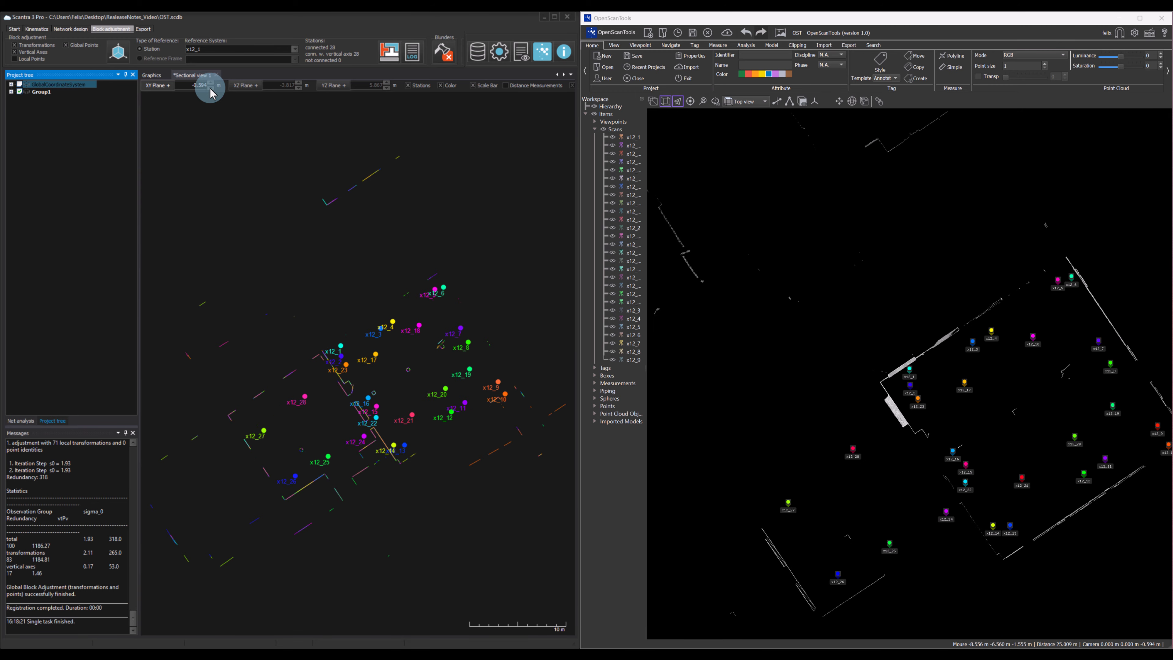
{"action": "left_click", "coordinate": [210, 88]}
{"action": "left_click", "coordinate": [210, 88]}
{"action": "left_click", "coordinate": [210, 89]}
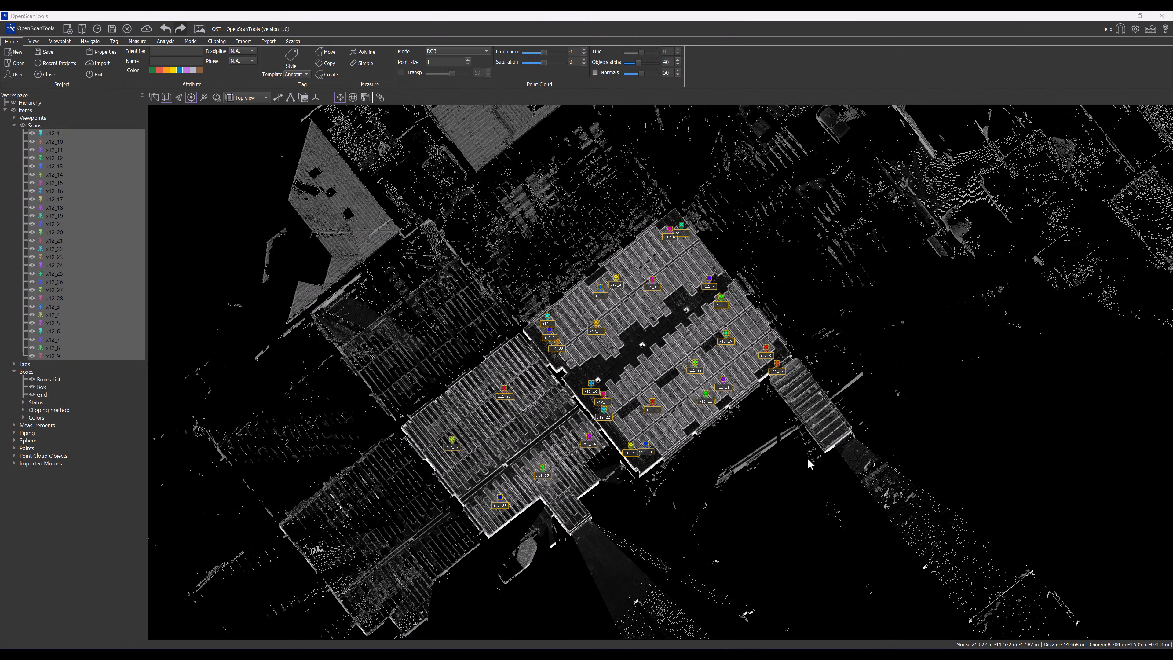
Step: Switch to OpenScanTools, set the point cloud mode to Colored by Scans and inspect the building obliquely
{"action": "left_click_drag", "start_coordinate": [807, 457], "coordinate": [714, 465]}
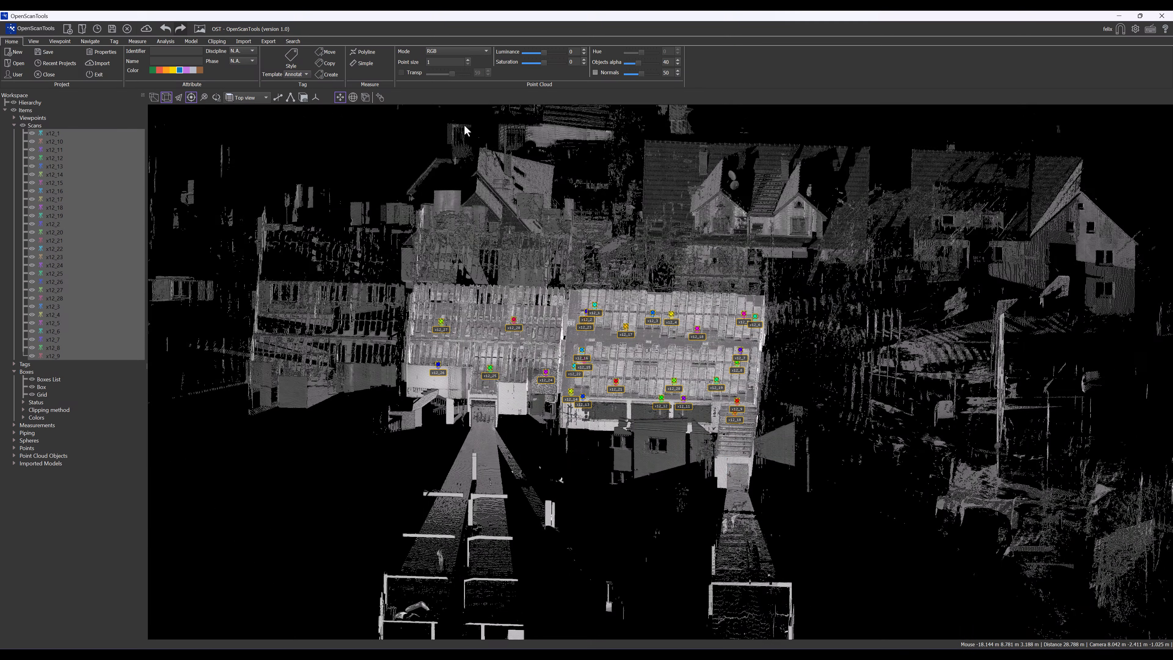
{"action": "left_click", "coordinate": [455, 55]}
{"action": "left_click", "coordinate": [450, 64]}
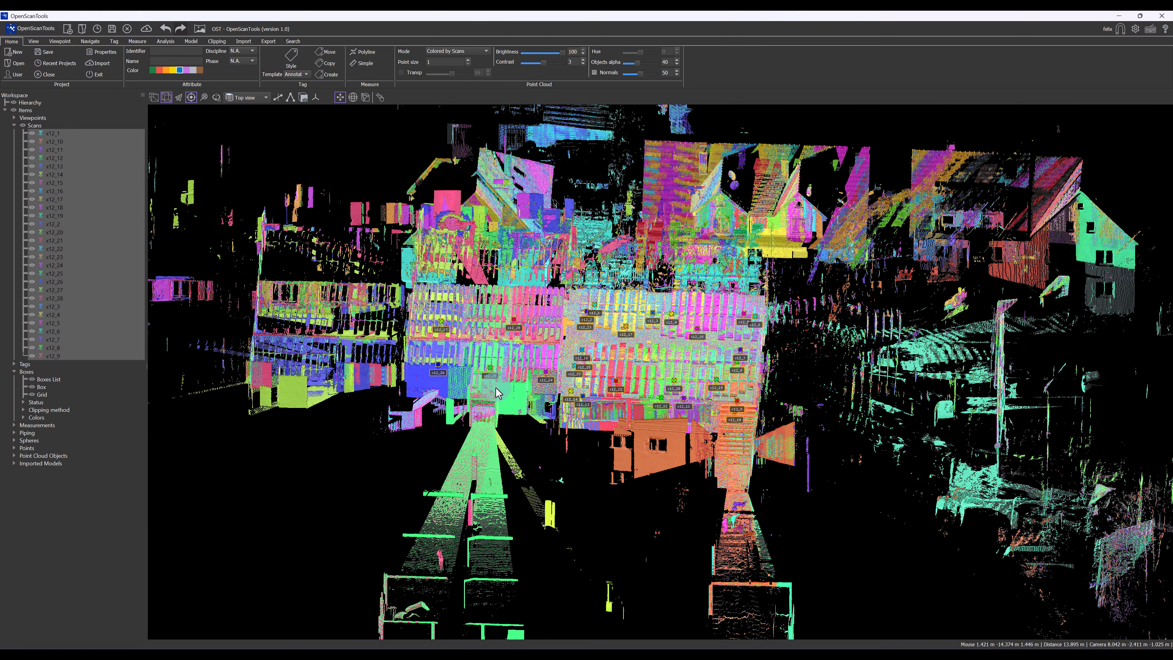
{"action": "left_click_drag", "start_coordinate": [489, 351], "coordinate": [533, 407]}
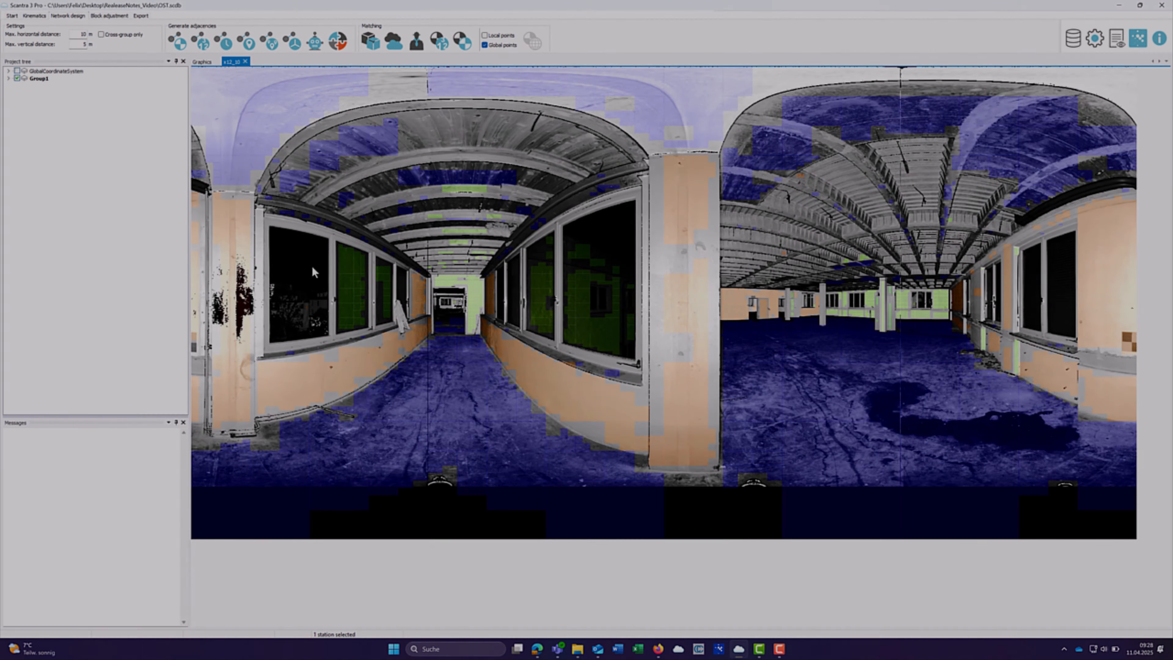
Step: Digitize a polygon around the planes detected in the left corridor windows of the x12_10 panorama in Scantra
{"action": "right_click", "coordinate": [312, 267]}
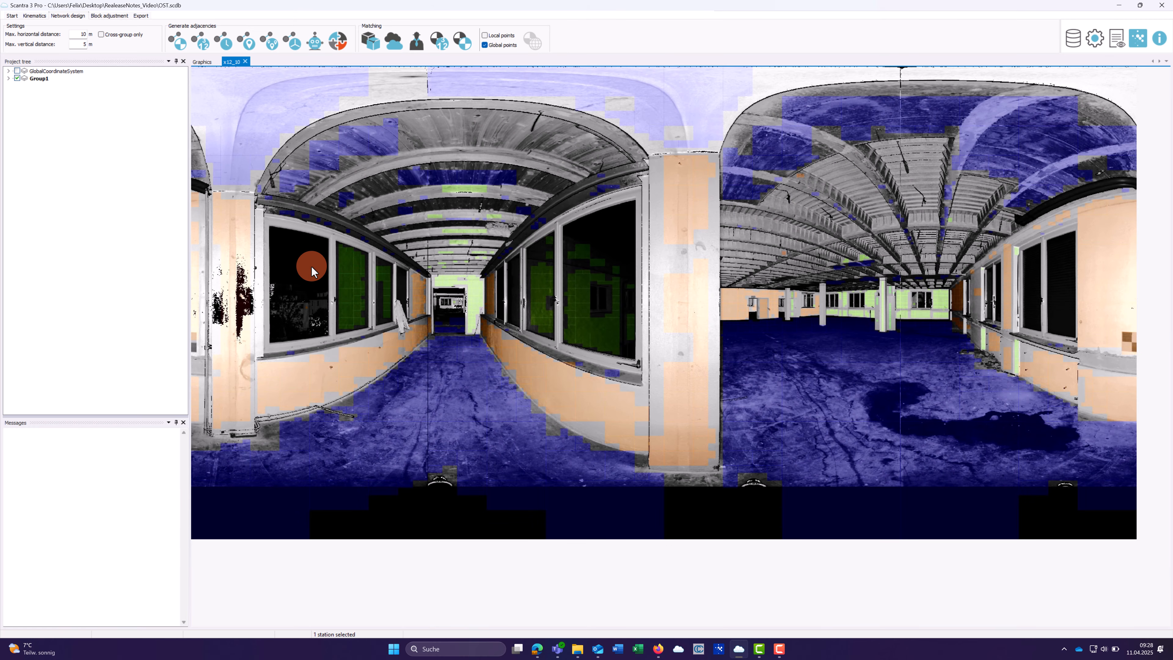
{"action": "left_click", "coordinate": [362, 331]}
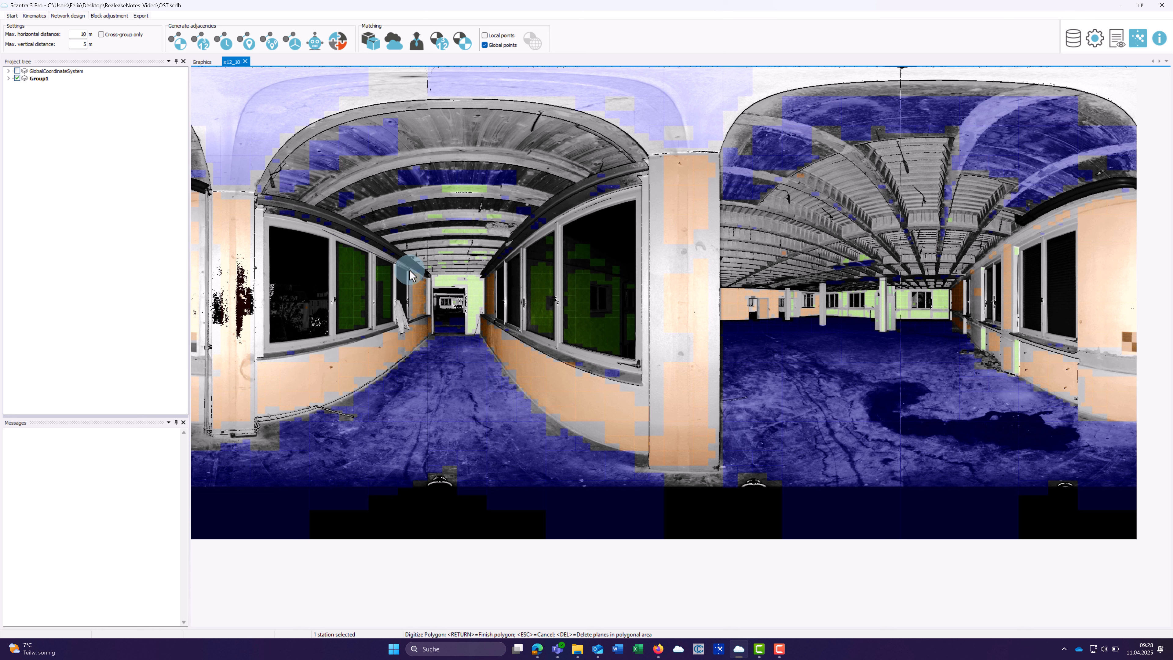
{"action": "left_click", "coordinate": [410, 324]}
{"action": "left_click", "coordinate": [325, 338]}
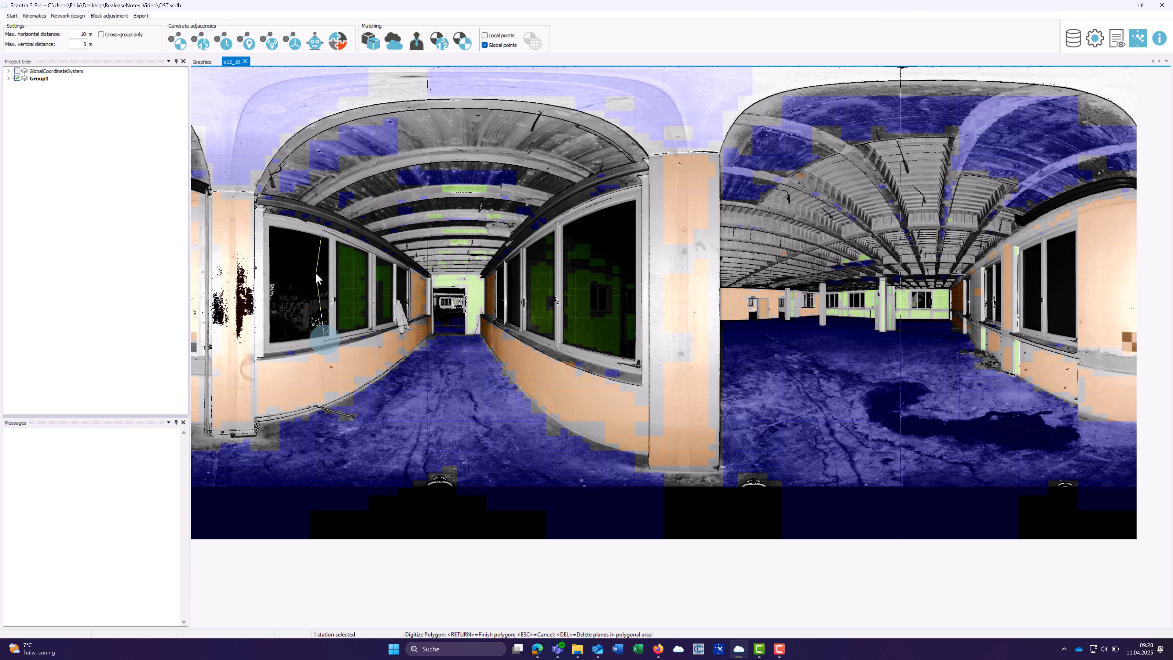
{"action": "right_click", "coordinate": [316, 273]}
Step: Digitize a second polygon around the right corridor windows and delete the planes in the selected areas
{"action": "left_click", "coordinate": [497, 270]}
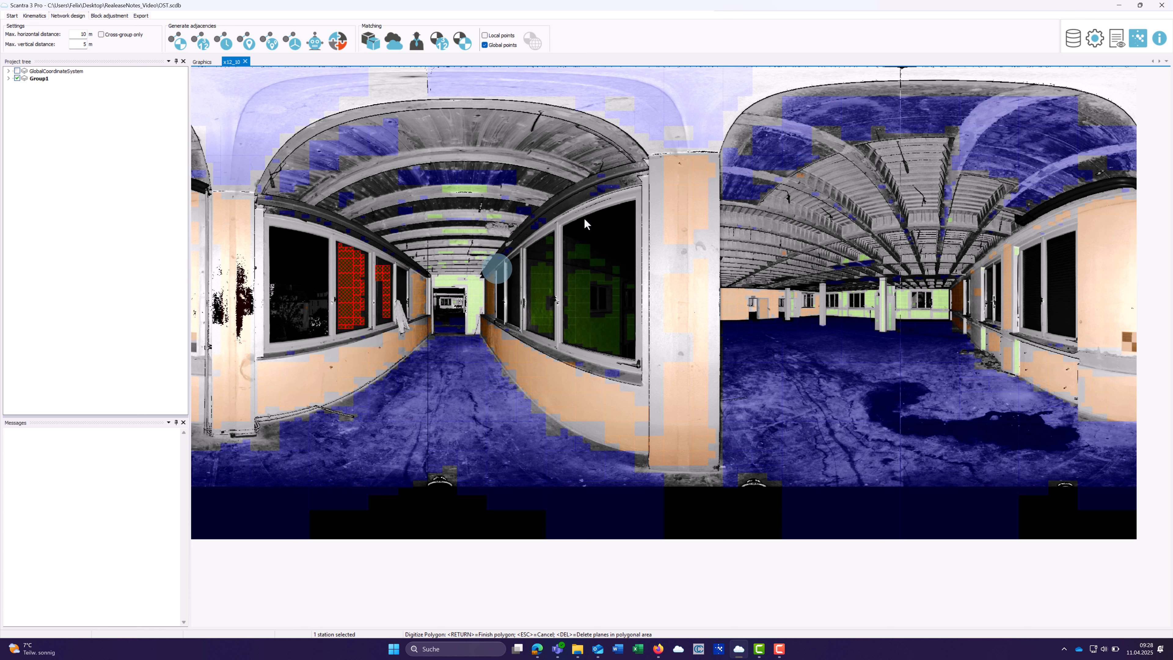
{"action": "left_click", "coordinate": [556, 228]}
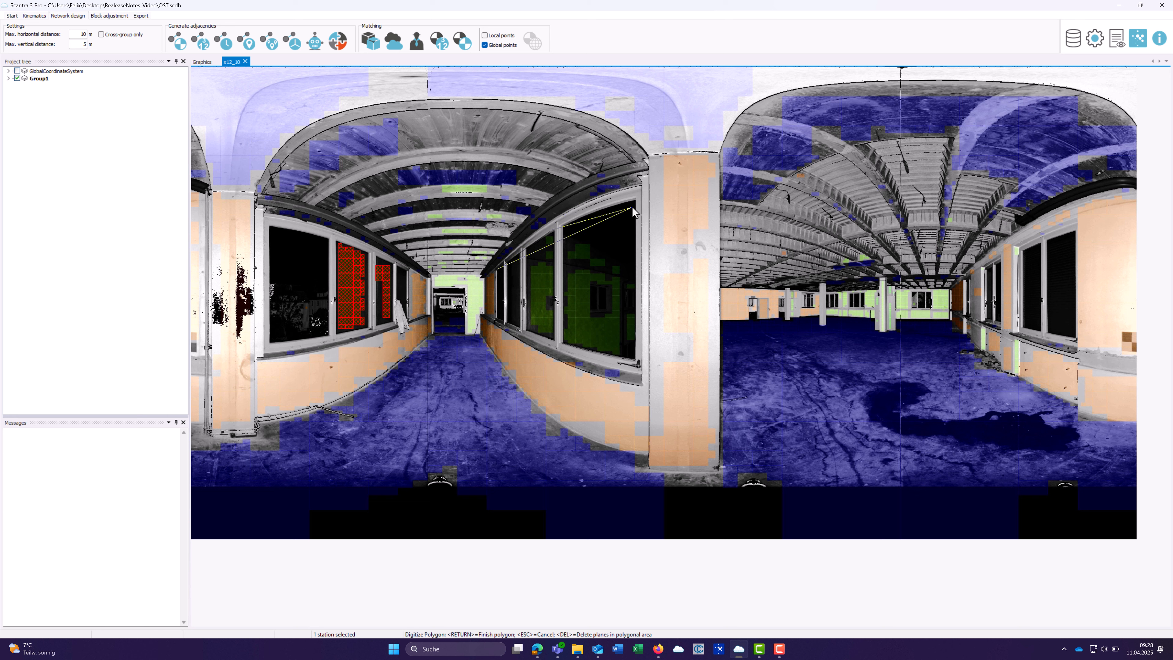
{"action": "left_click", "coordinate": [636, 199]}
{"action": "left_click", "coordinate": [636, 368]}
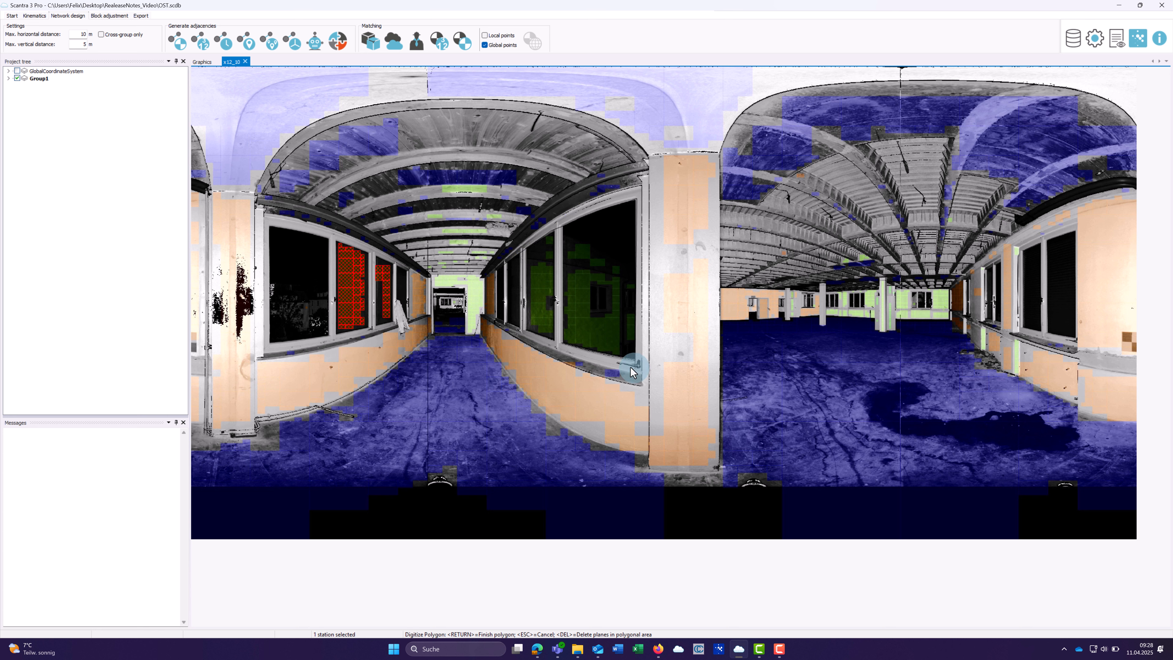
{"action": "left_click", "coordinate": [513, 341]}
{"action": "key", "text": "Return"}
{"action": "key", "text": "Delete"}
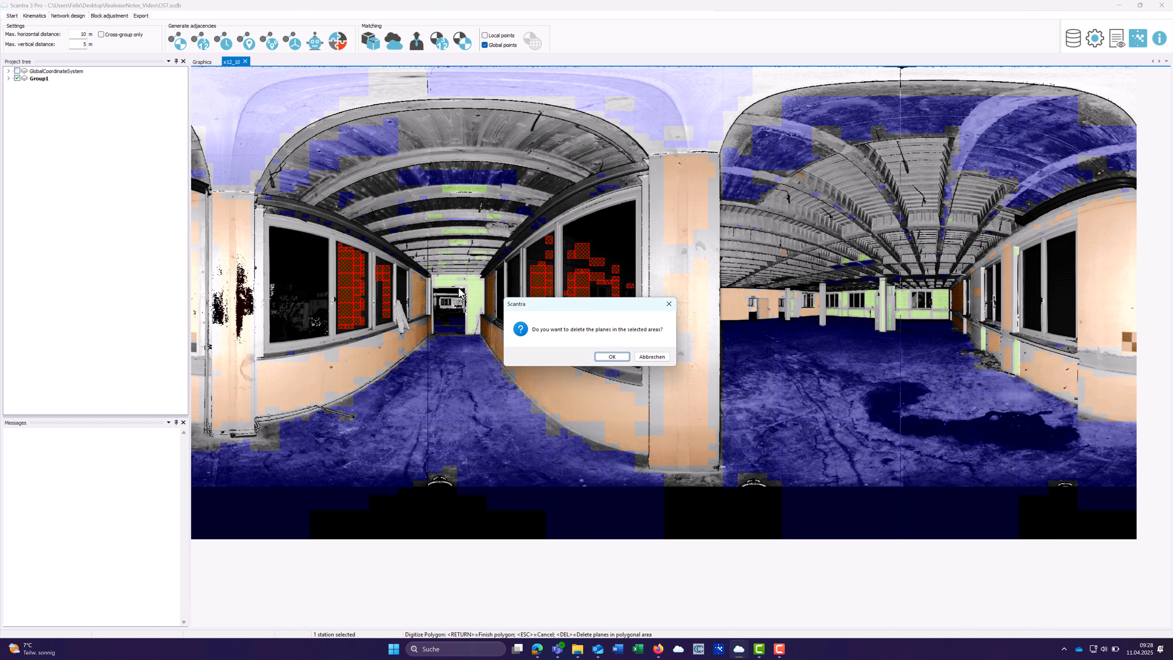
{"action": "left_click", "coordinate": [611, 357]}
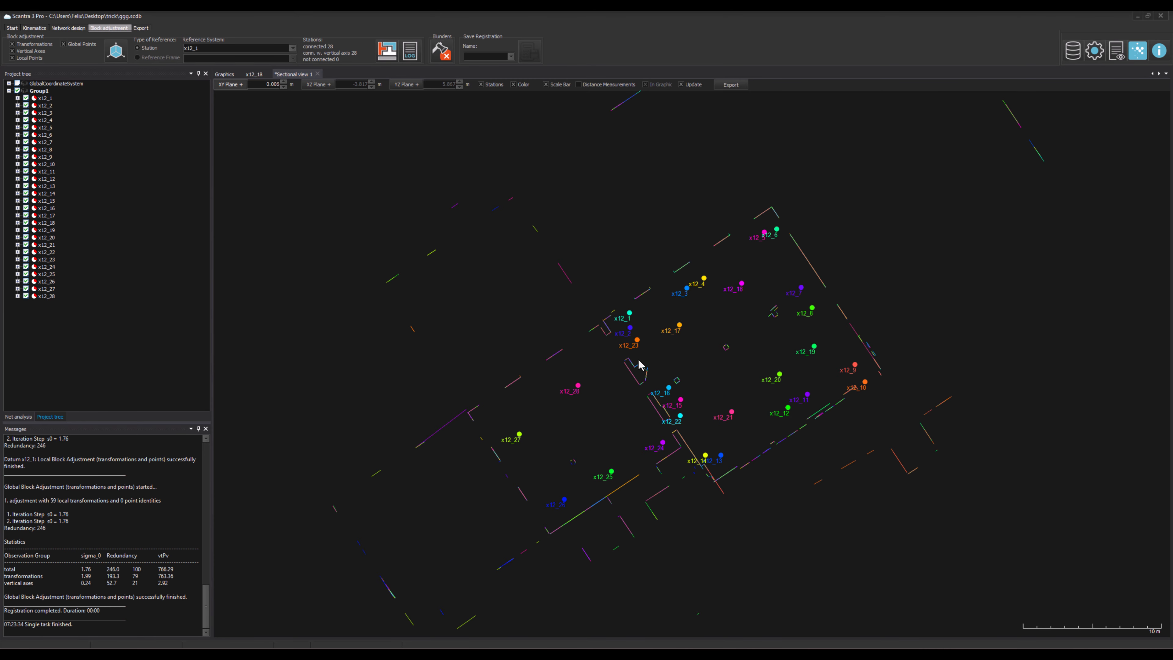
Step: Show the x12_18 panorama and start creating the project orientation for the block adjustment
{"action": "scroll", "coordinate": [624, 421], "scroll_direction": "up", "scroll_amount": 3}
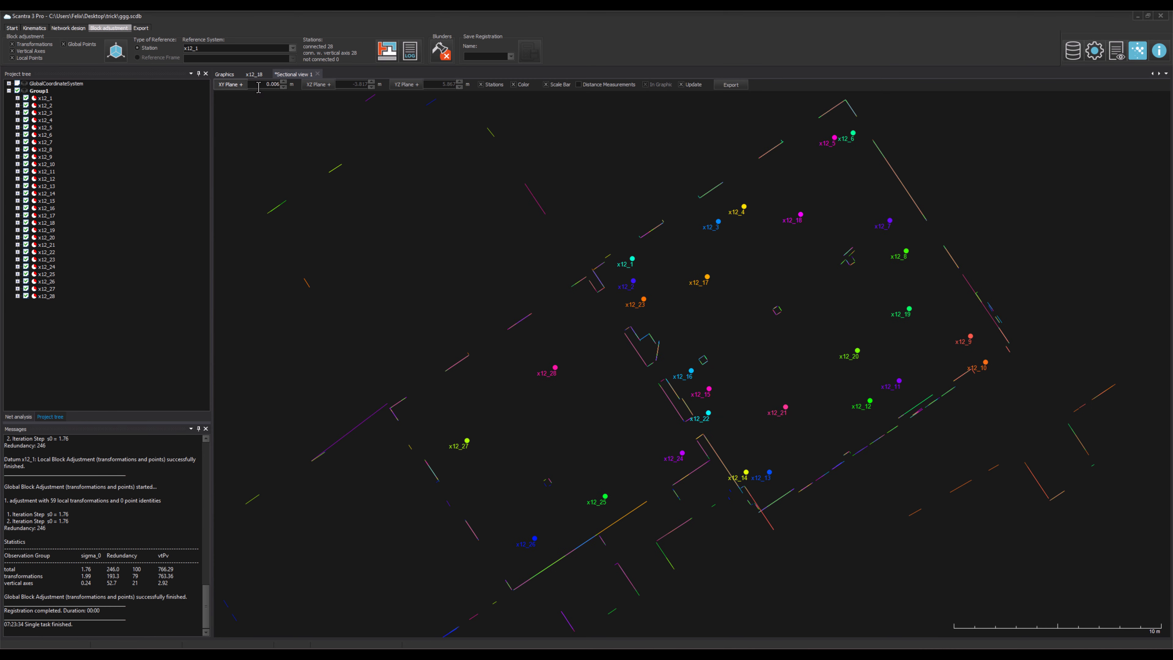
{"action": "left_click", "coordinate": [254, 74]}
{"action": "left_click", "coordinate": [107, 29]}
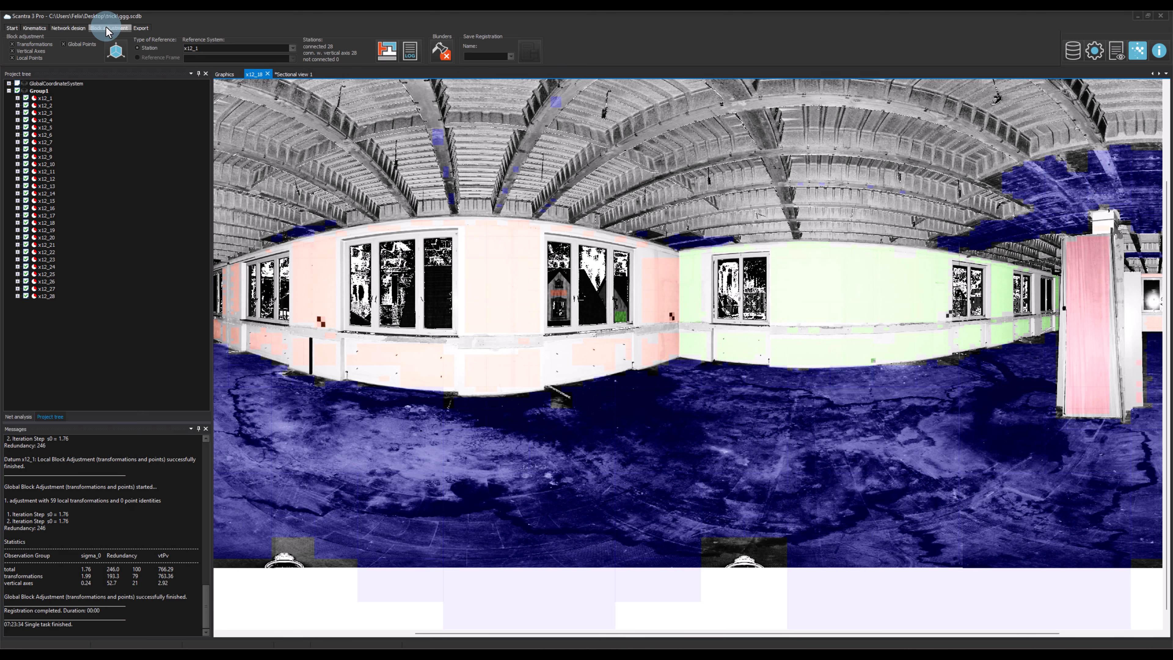
{"action": "left_click", "coordinate": [116, 50]}
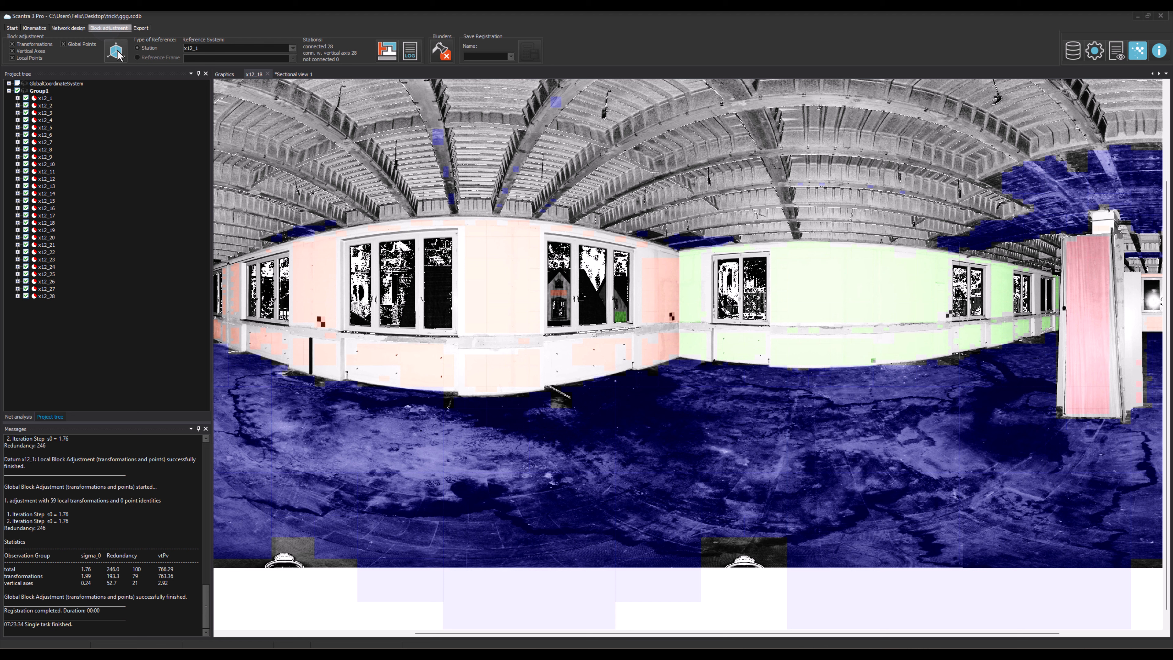
Step: Digitize two XZ-plane points on the green wall, one YZ-plane point on the orange wall and one XY-plane point on the floor
{"action": "left_click", "coordinate": [807, 302]}
{"action": "left_click", "coordinate": [1008, 299]}
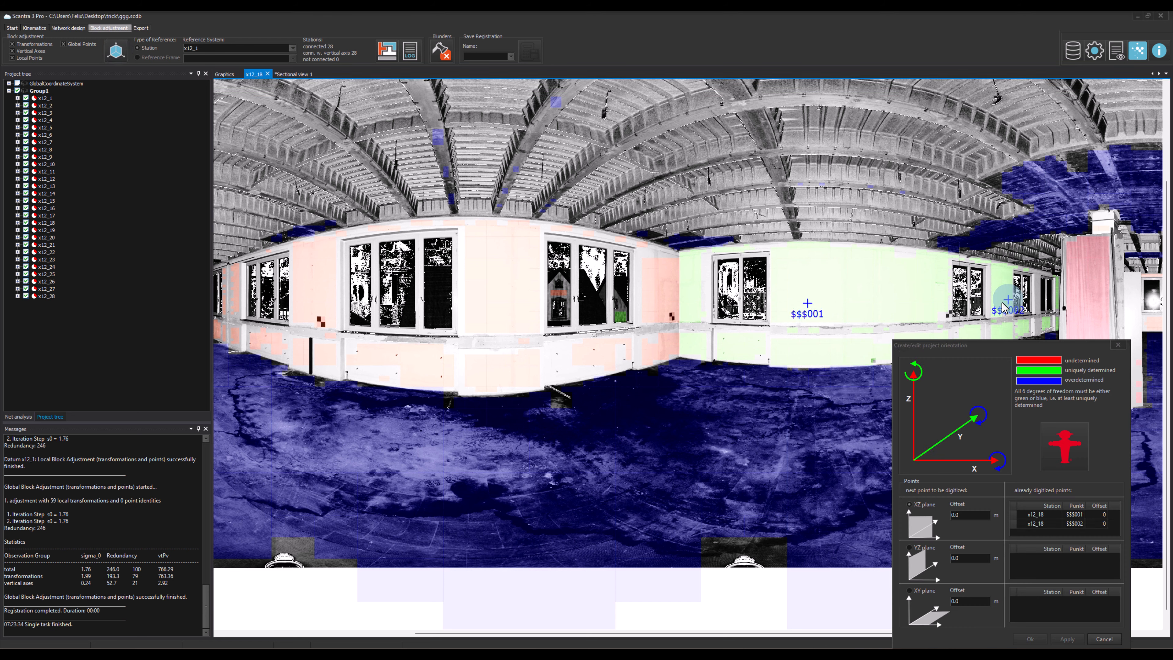
{"action": "left_click", "coordinate": [514, 270]}
{"action": "left_click", "coordinate": [690, 463]}
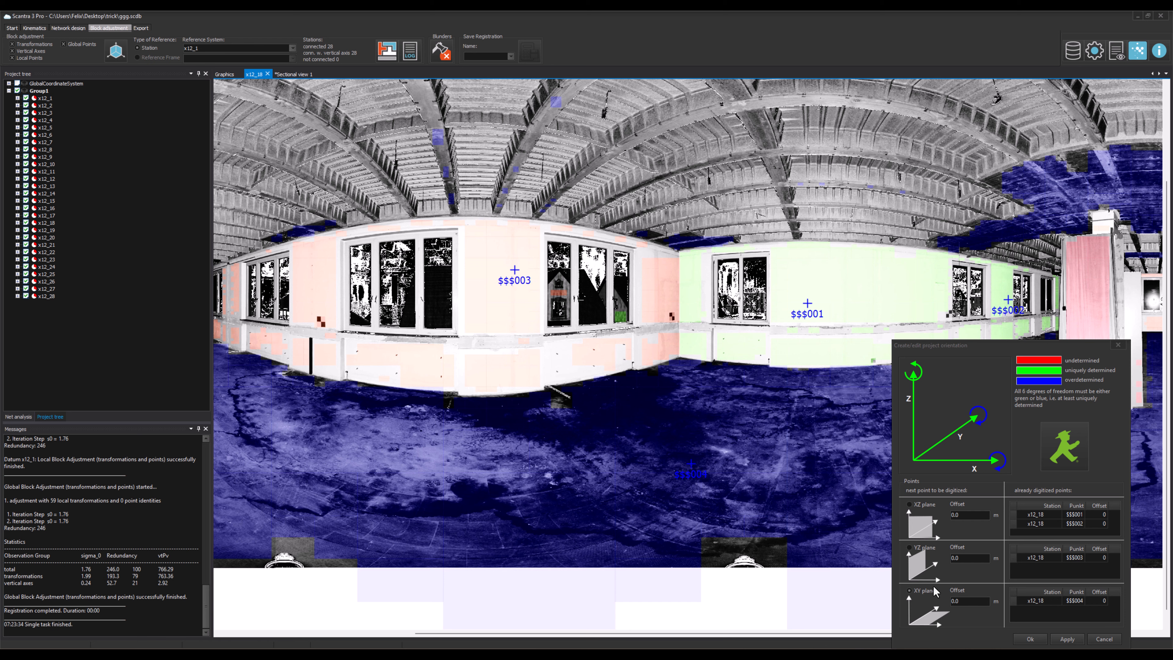
Step: Apply the project orientation and inspect $OrientationStation in the adjacency graph
{"action": "left_click_drag", "start_coordinate": [970, 345], "coordinate": [929, 256]}
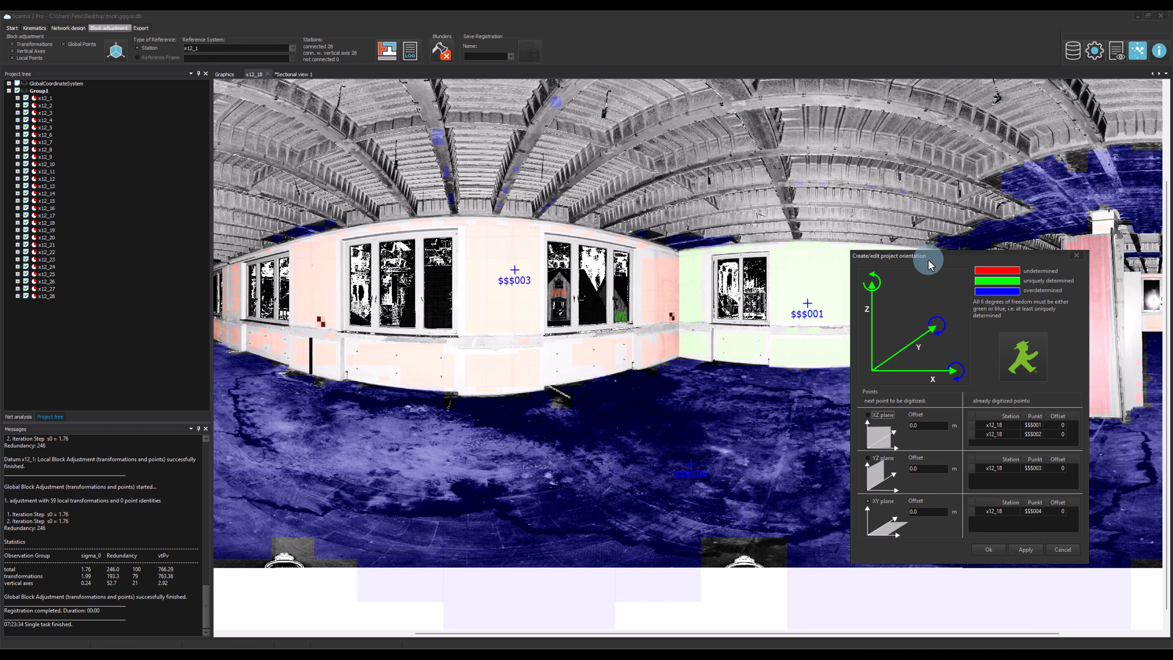
{"action": "left_click", "coordinate": [1024, 349]}
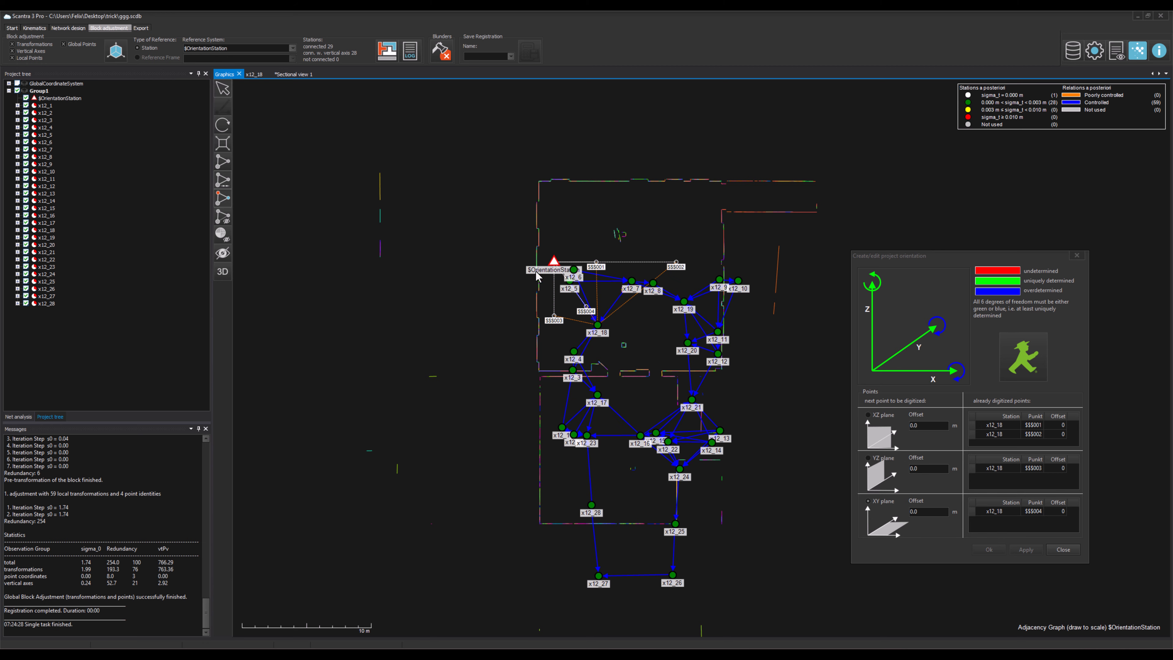
{"action": "scroll", "coordinate": [567, 254], "scroll_direction": "up", "scroll_amount": 3}
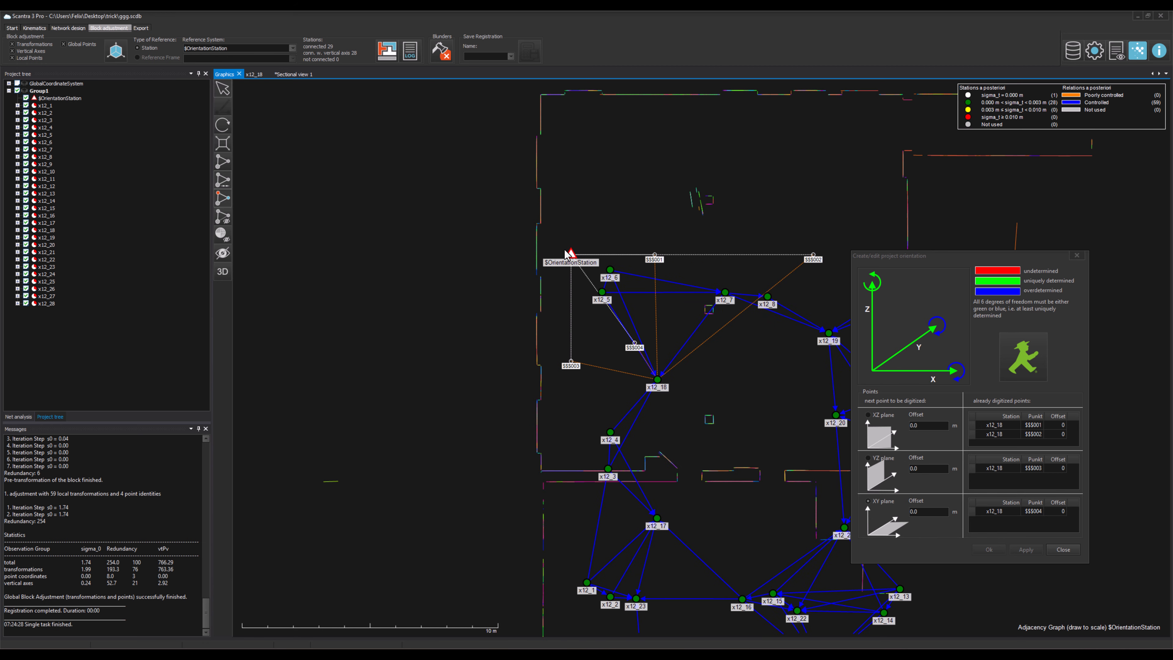
{"action": "left_click", "coordinate": [570, 253]}
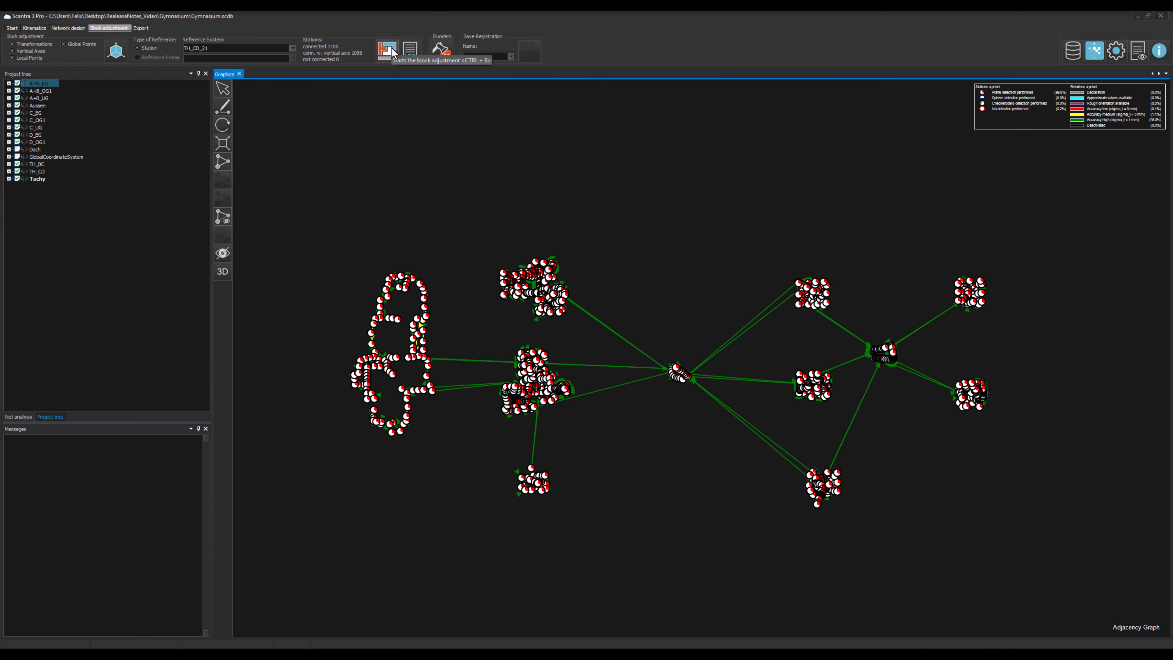
Step: Run the block adjustment of the Gymnasium project with TH_CD_21 as reference station and review the message log
{"action": "left_click", "coordinate": [388, 49]}
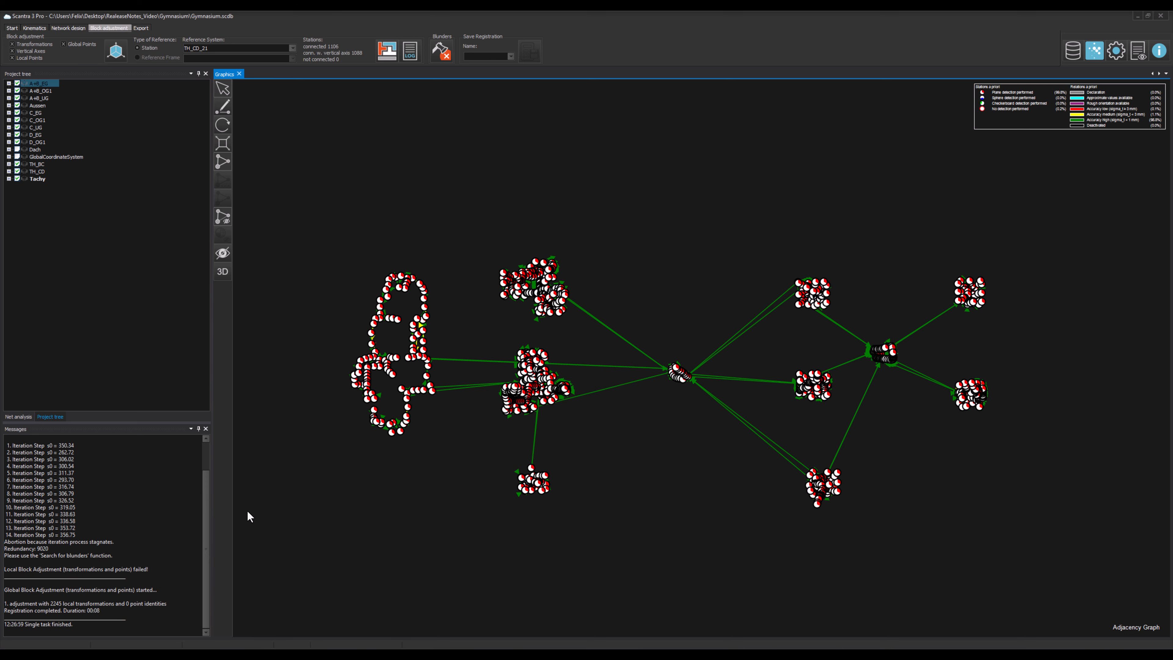
{"action": "left_click", "coordinate": [94, 560]}
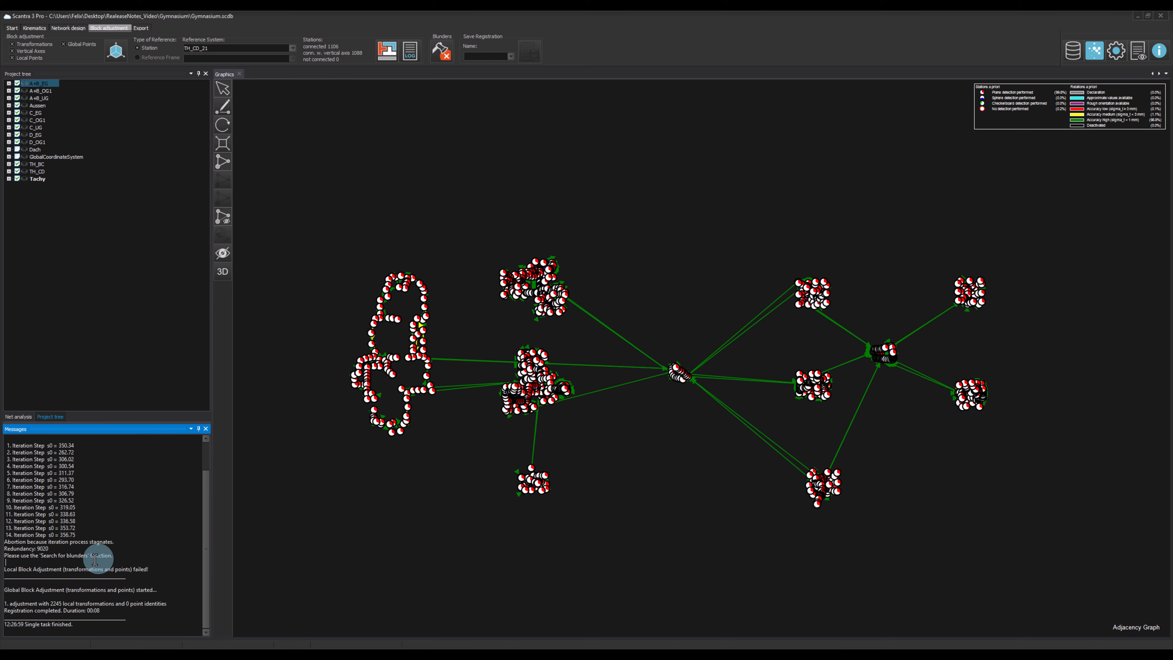
{"action": "left_click_drag", "start_coordinate": [112, 556], "coordinate": [3, 556]}
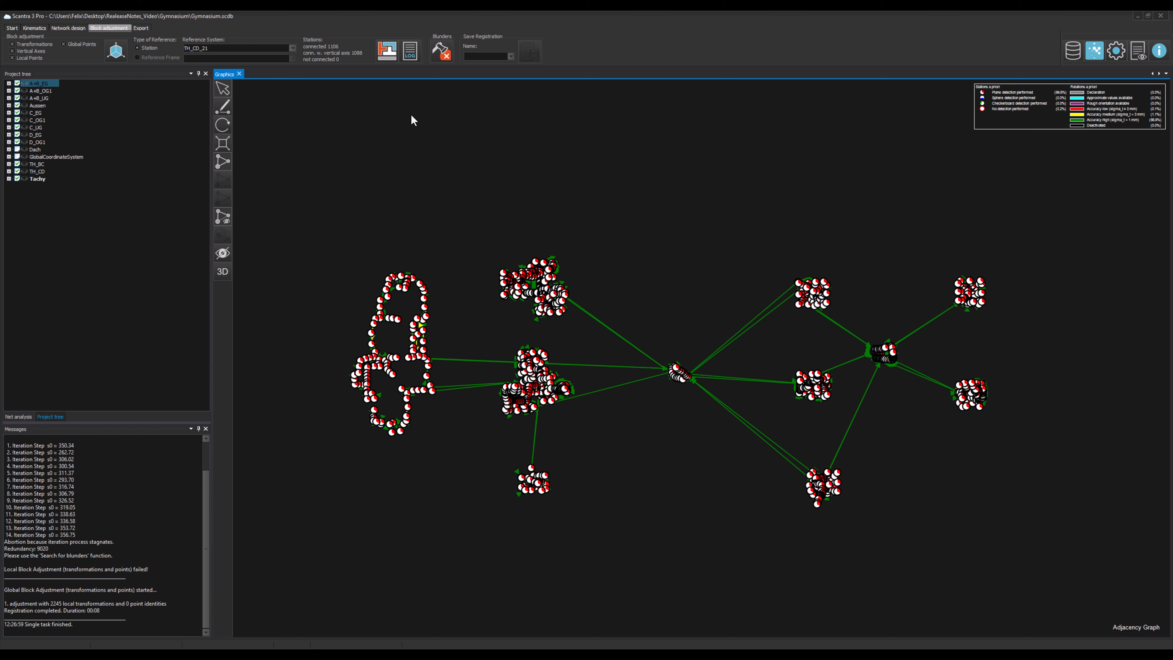
Step: Run the blunder search to list the probably incorrect observations in the Gymnasium network
{"action": "left_click", "coordinate": [446, 60]}
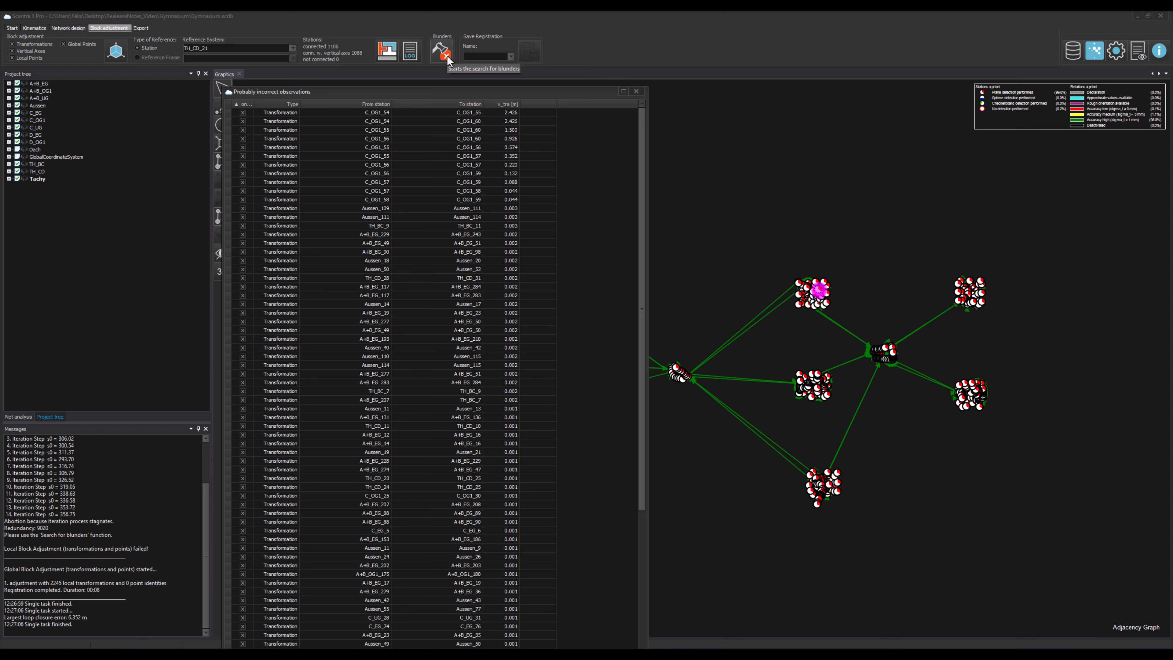
{"action": "left_click", "coordinate": [966, 239]}
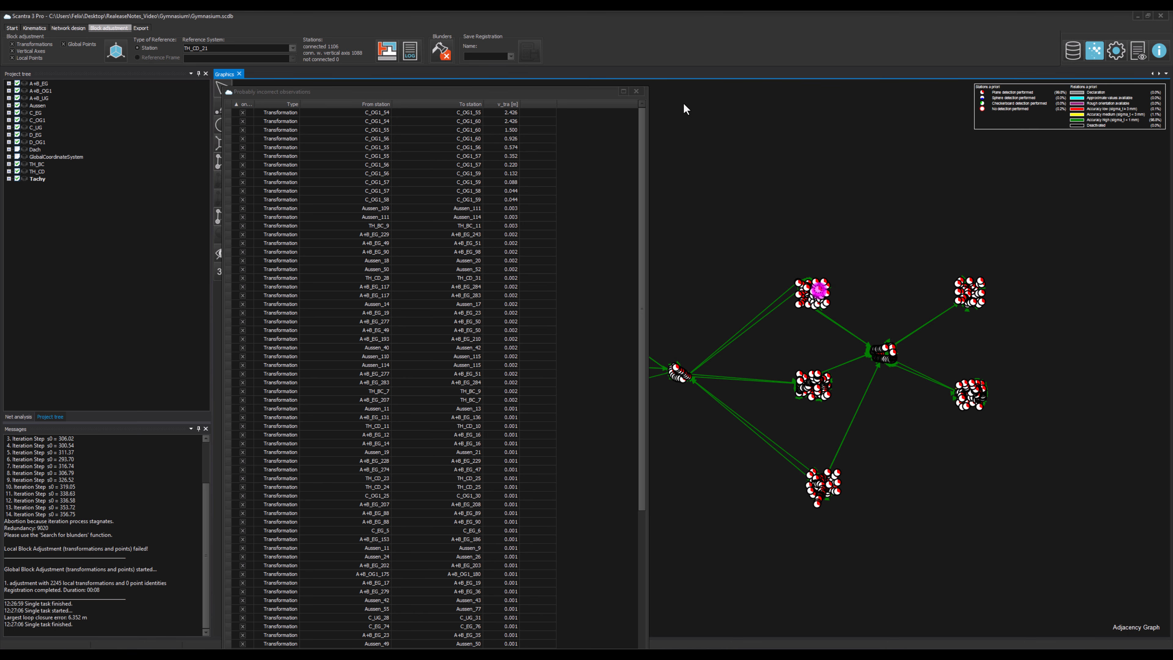
Step: Close the list of probably incorrect observations and inspect the three highlighted stations in the adjacency graph
{"action": "left_click", "coordinate": [641, 94]}
{"action": "scroll", "coordinate": [831, 289], "scroll_direction": "up", "scroll_amount": 5}
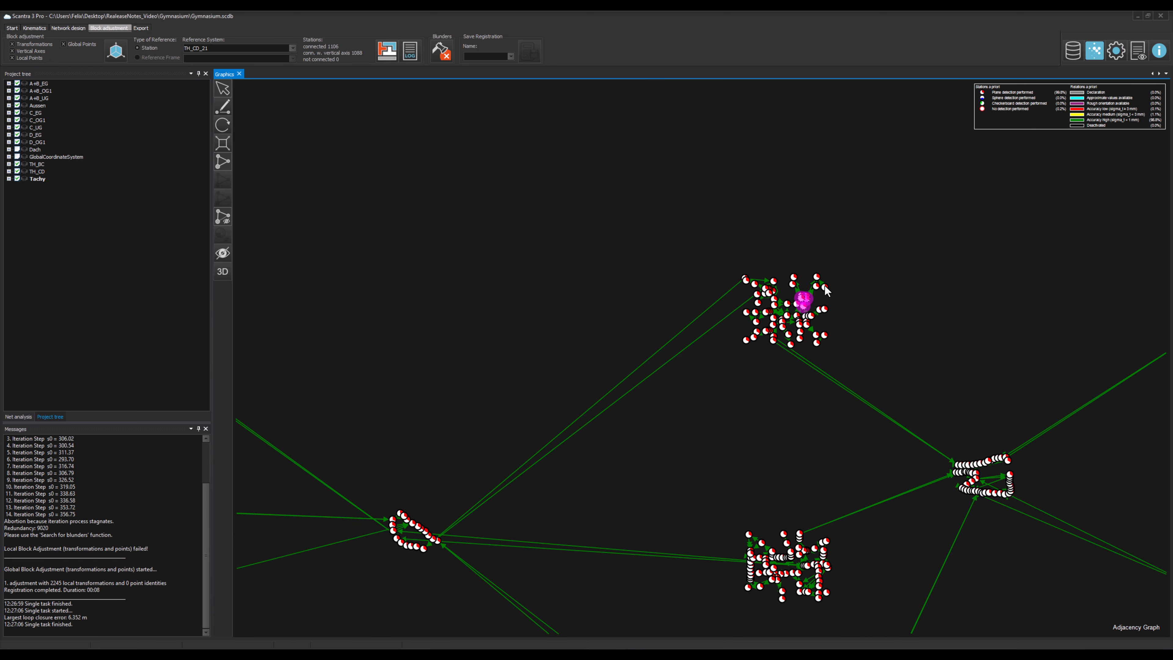
{"action": "scroll", "coordinate": [821, 312], "scroll_direction": "up", "scroll_amount": 6}
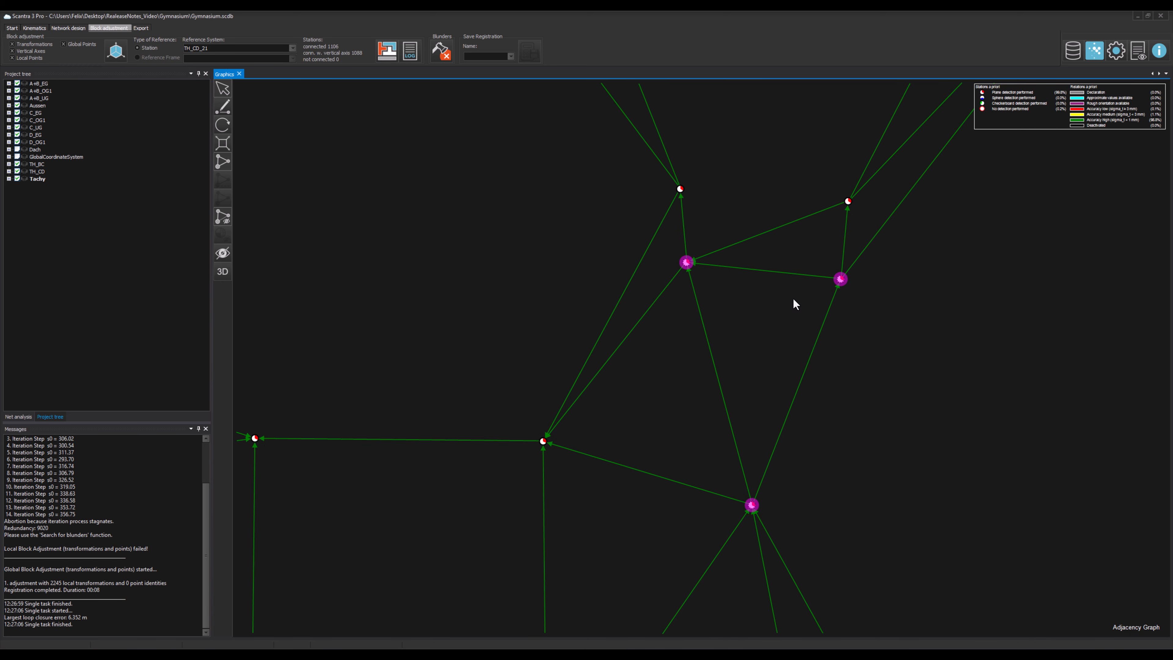
{"action": "left_click_drag", "start_coordinate": [834, 409], "coordinate": [649, 399]}
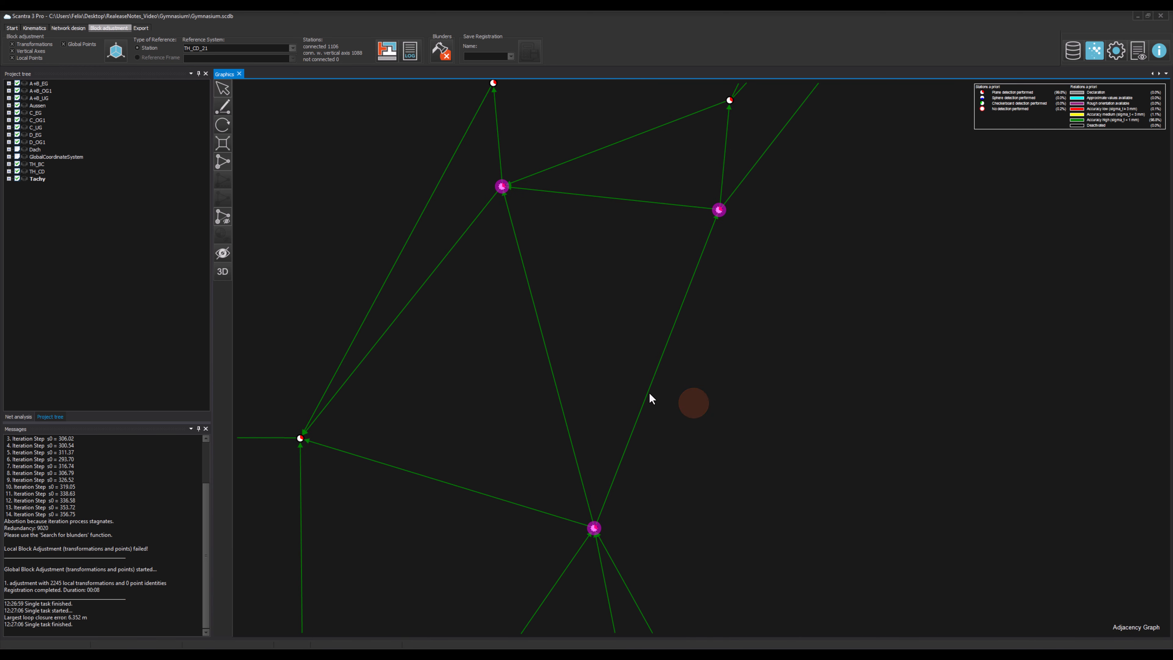
Step: Run the block adjustment on selected stations C_OG1_54, C_OG1_55 and C_OG1_60 and inspect their connections beside the Inspector list
{"action": "left_click", "coordinate": [387, 51]}
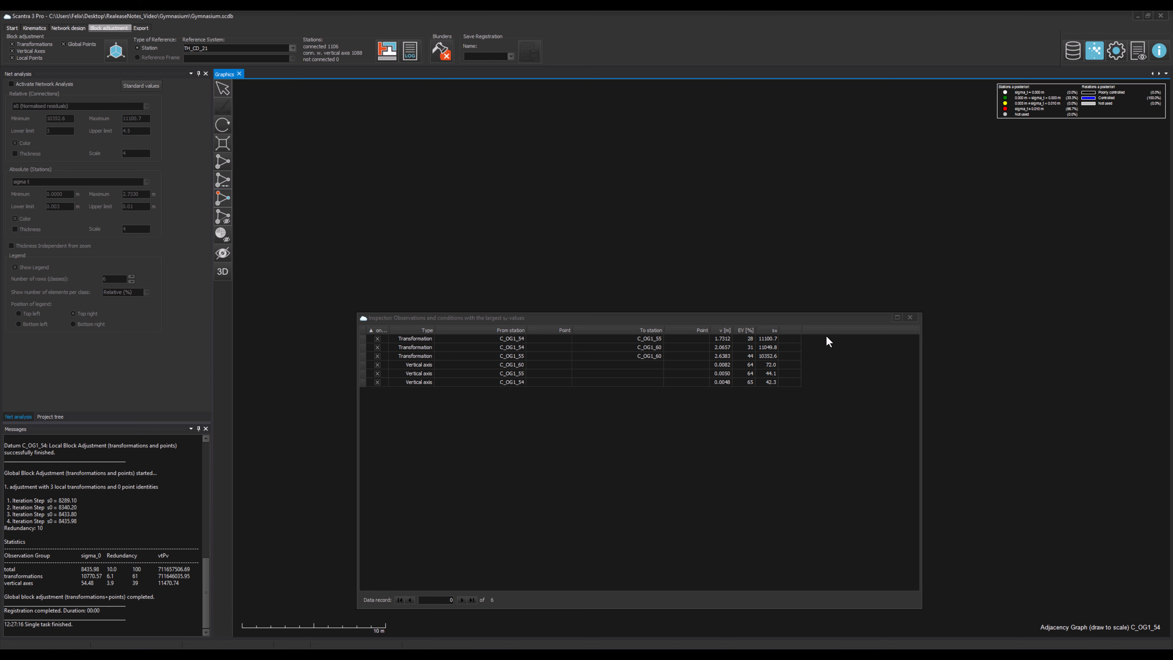
{"action": "left_click_drag", "start_coordinate": [814, 319], "coordinate": [1121, 306]}
{"action": "scroll", "coordinate": [610, 350], "scroll_direction": "up", "scroll_amount": 10}
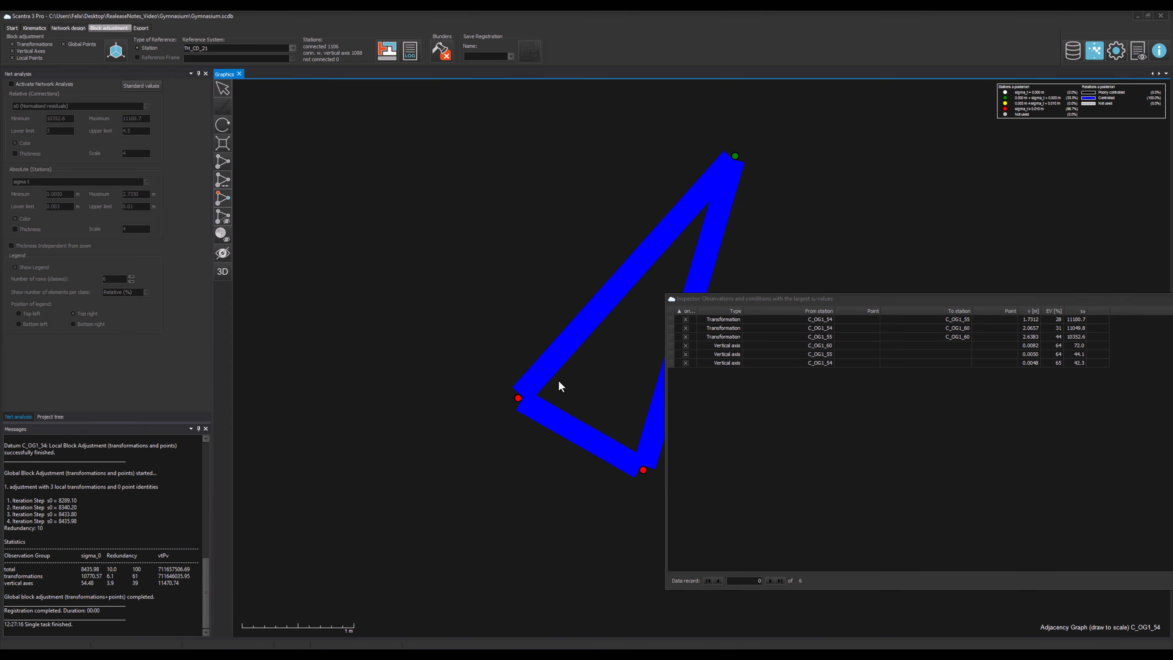
{"action": "scroll", "coordinate": [558, 381], "scroll_direction": "up", "scroll_amount": 1}
{"action": "middle_click_drag", "start_coordinate": [591, 392], "coordinate": [411, 391]}
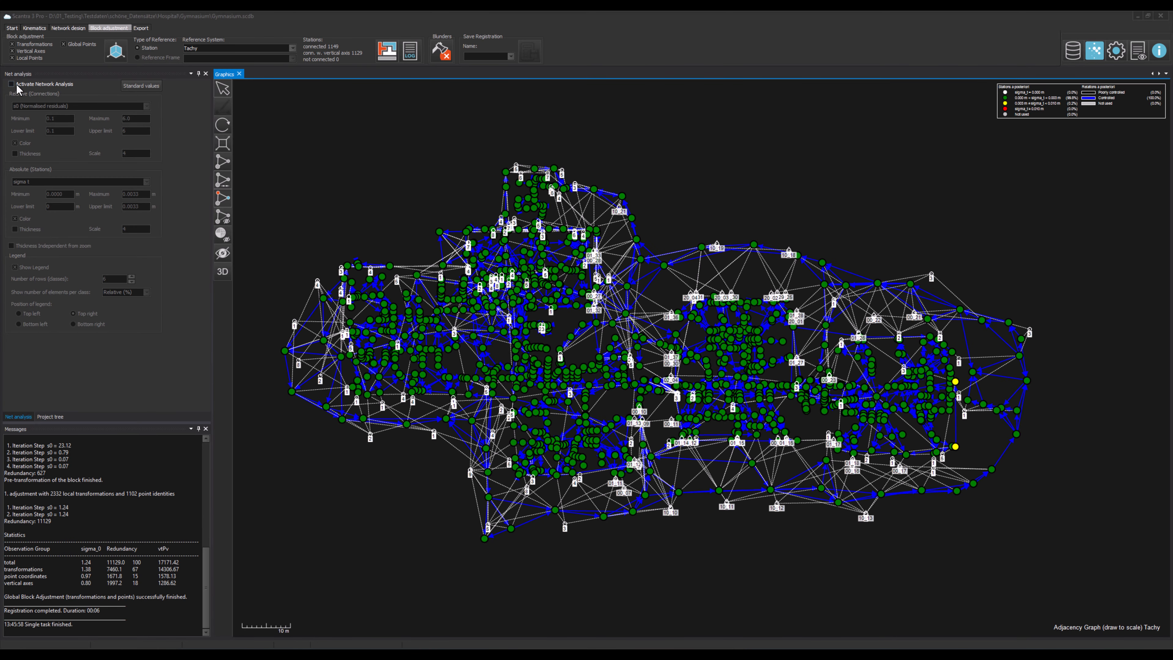
Step: Activate the network analysis and switch the color scale to the color vision deficiency palette (Okabe & Ito)
{"action": "left_click", "coordinate": [17, 88]}
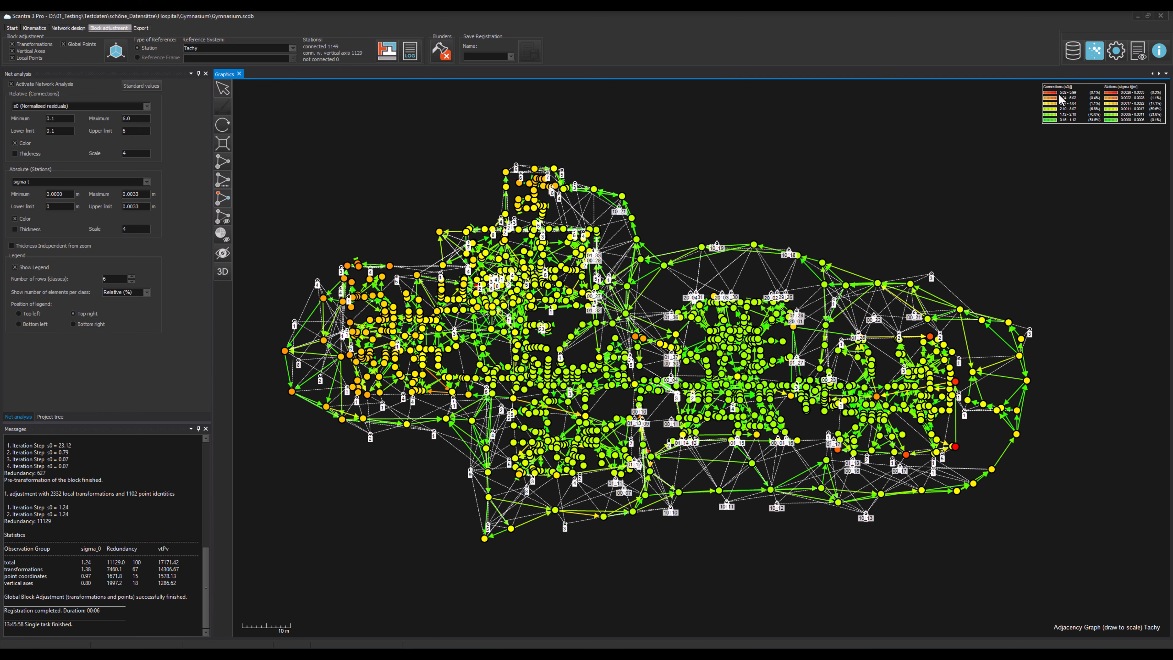
{"action": "left_click", "coordinate": [1116, 51]}
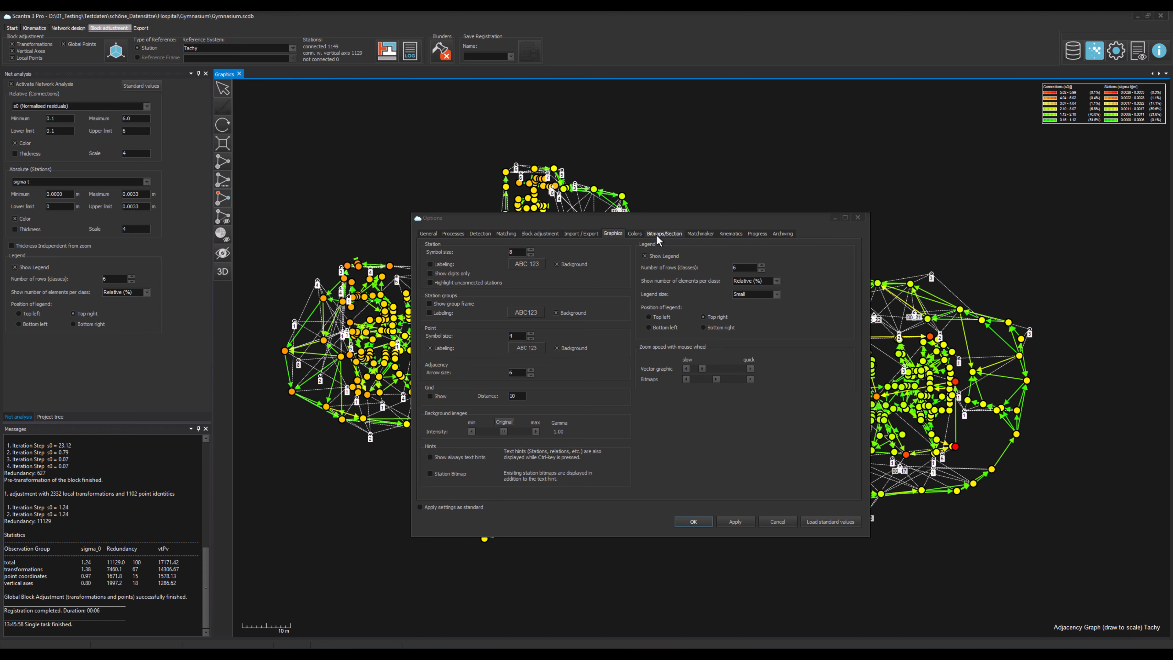
{"action": "left_click", "coordinate": [634, 234]}
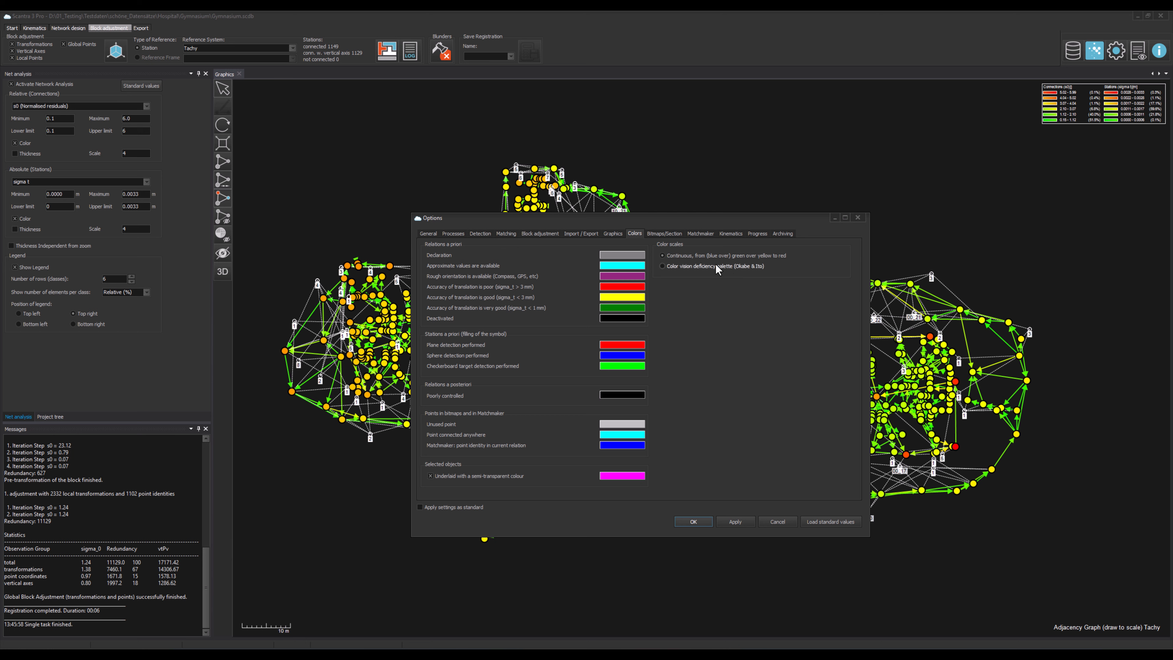
{"action": "left_click", "coordinate": [667, 266]}
{"action": "left_click", "coordinate": [702, 520]}
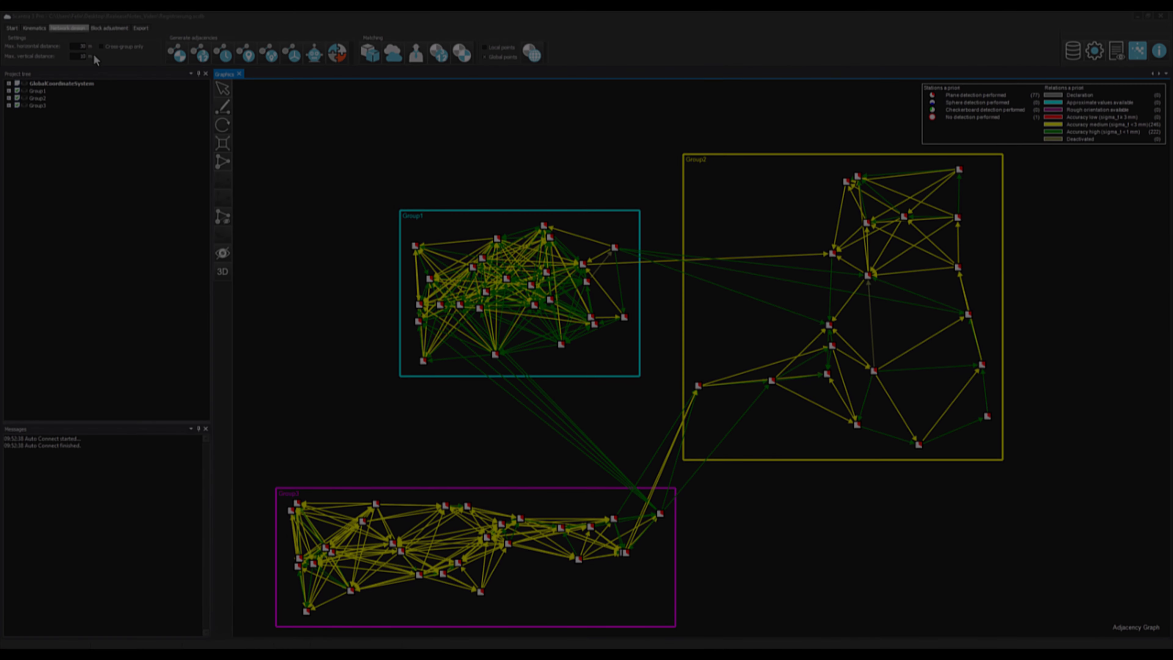
Step: Generate cross-group only adjacencies with a maximum horizontal distance of 25 m
{"action": "left_click_drag", "start_coordinate": [78, 48], "coordinate": [89, 48]}
{"action": "type", "text": "5"}
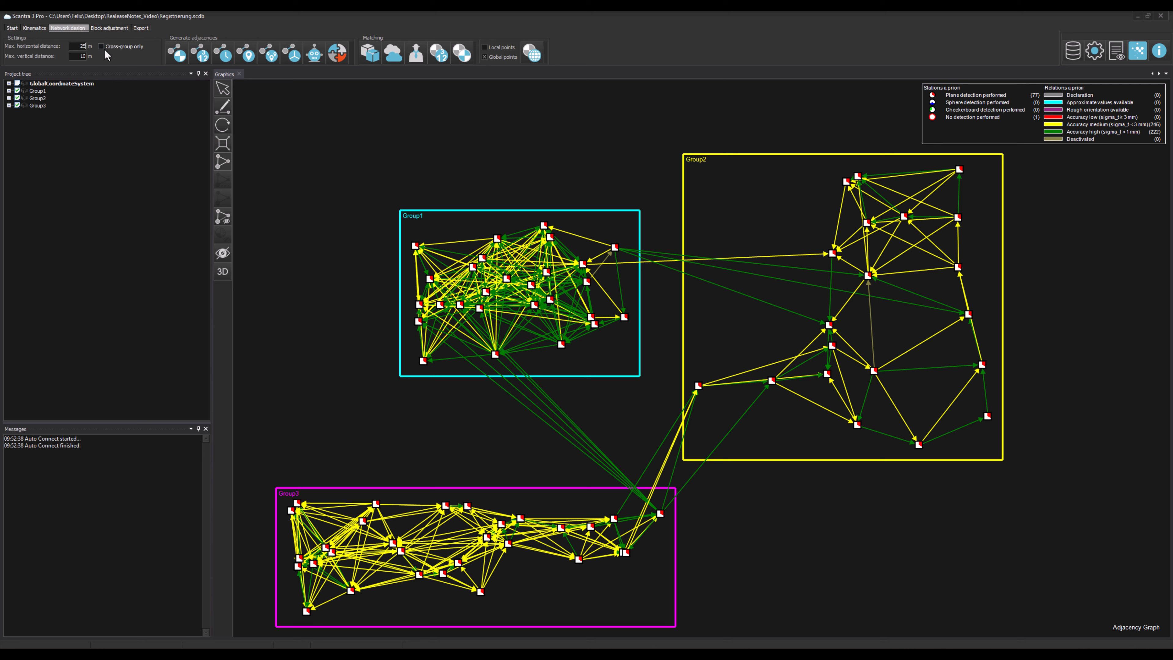
{"action": "left_click", "coordinate": [102, 47]}
{"action": "left_click", "coordinate": [311, 55]}
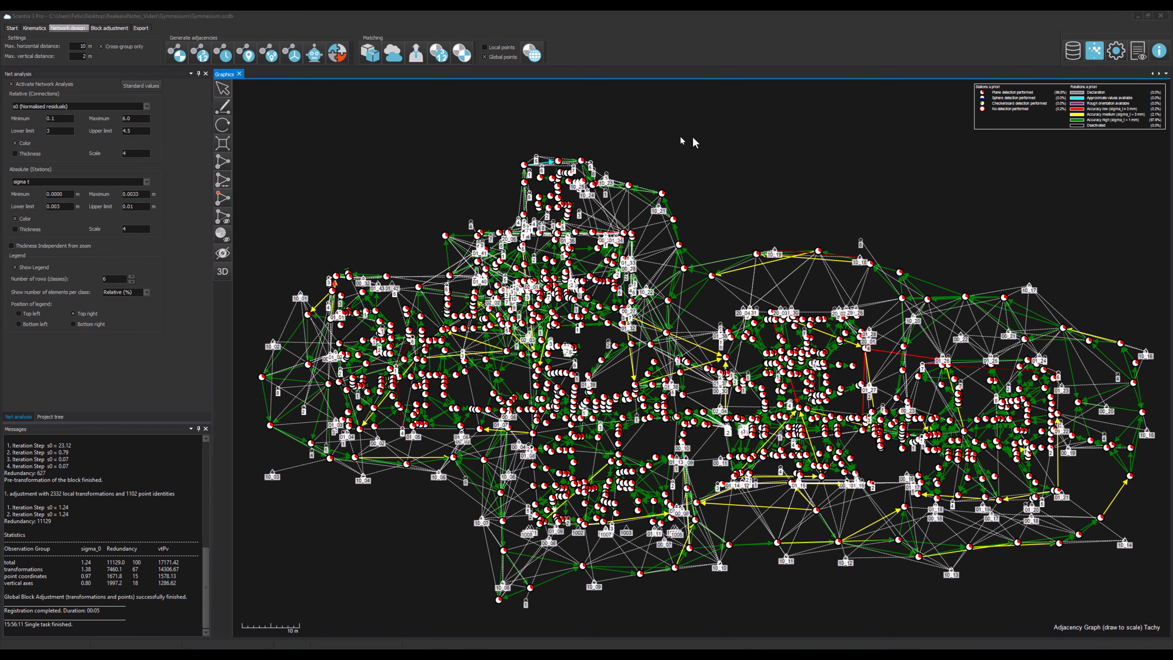
Step: Select 7-Zip as the program for archiving in the project options
{"action": "left_click", "coordinate": [1115, 51]}
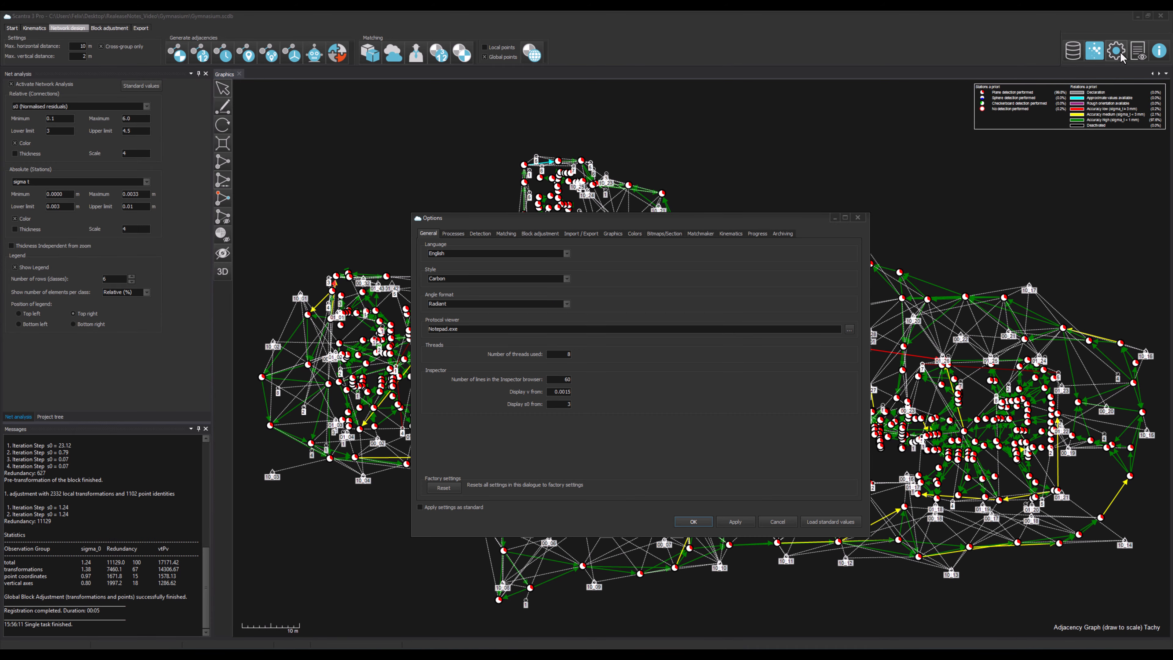
{"action": "left_click", "coordinate": [780, 234]}
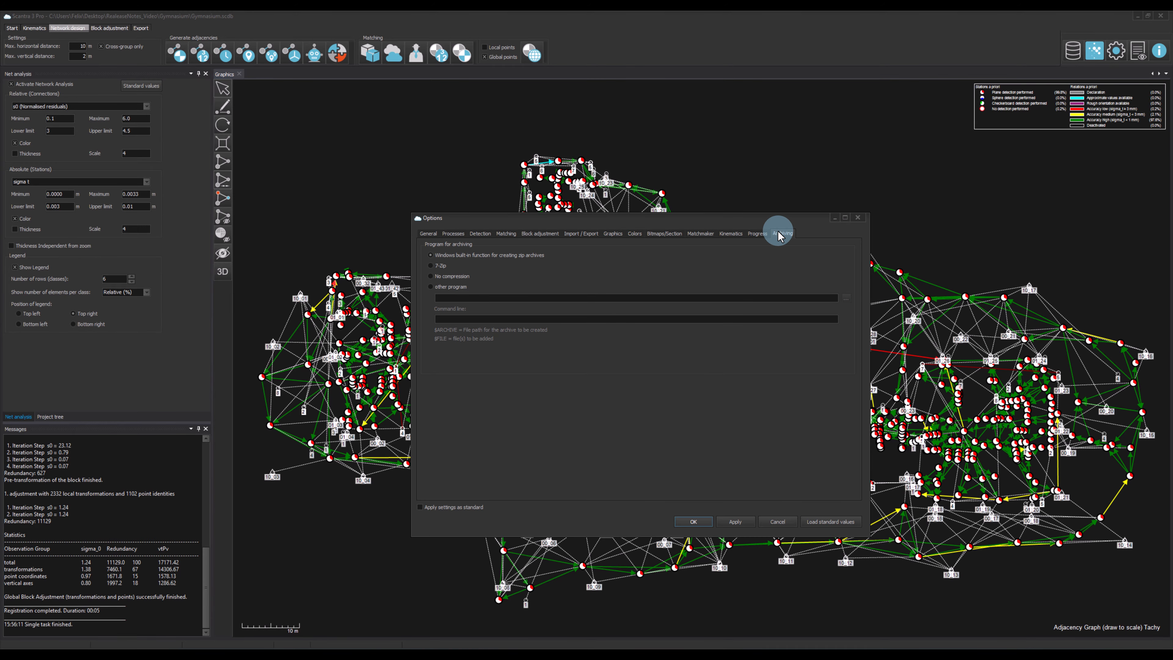
{"action": "left_click", "coordinate": [439, 266]}
Step: Try the No compression option, and assign peazip.exe from the PeaZip program folder as the other archiving program
{"action": "left_click", "coordinate": [450, 276]}
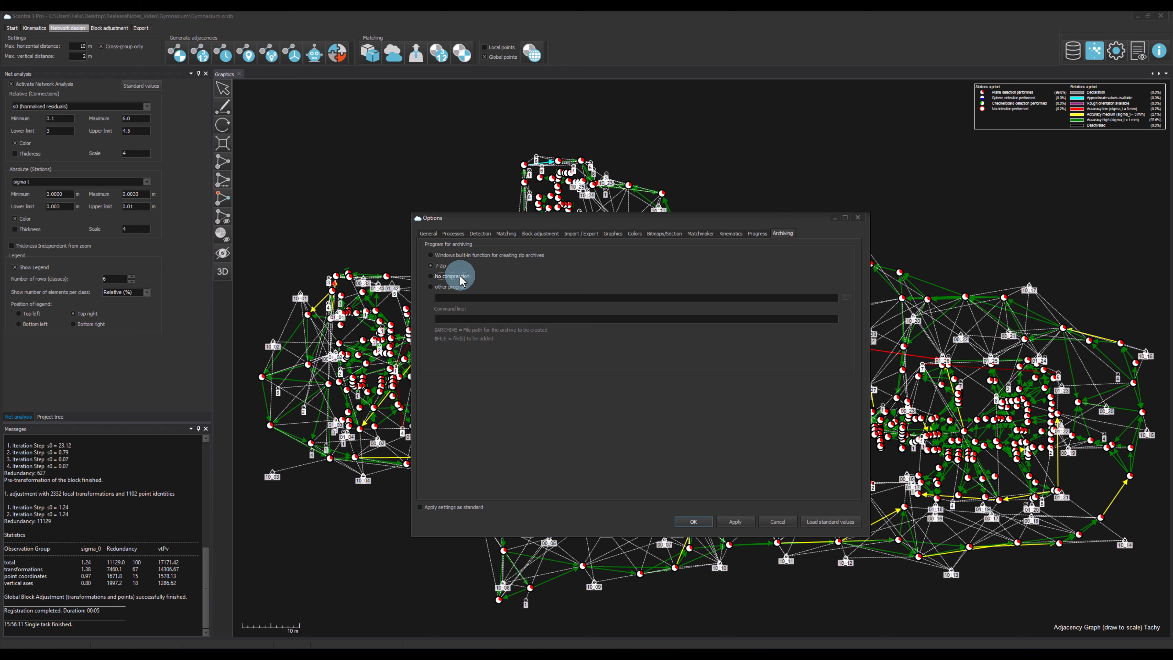
{"action": "left_click", "coordinate": [457, 288]}
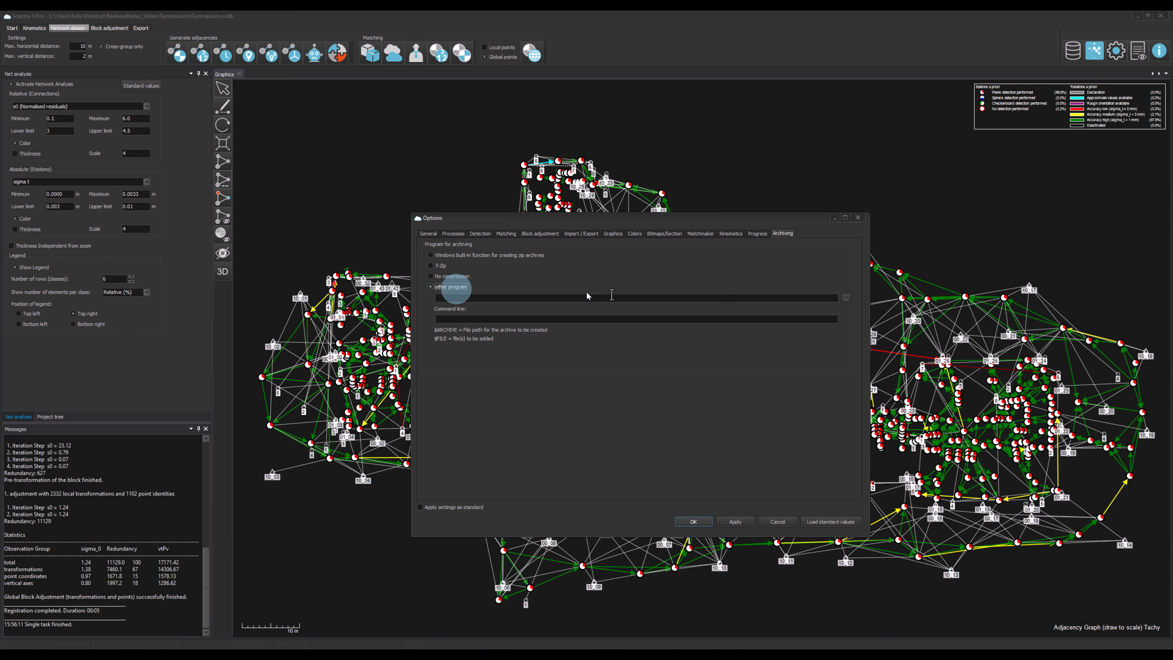
{"action": "left_click", "coordinate": [846, 298]}
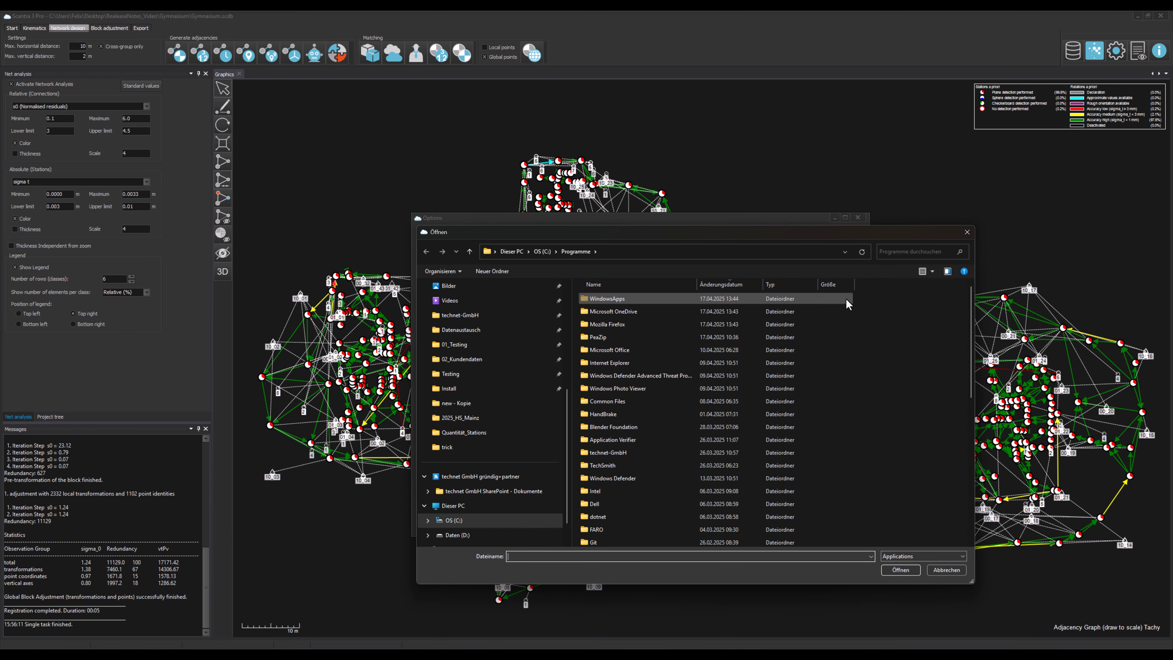
{"action": "left_click", "coordinate": [626, 339]}
{"action": "double_click", "coordinate": [626, 339]}
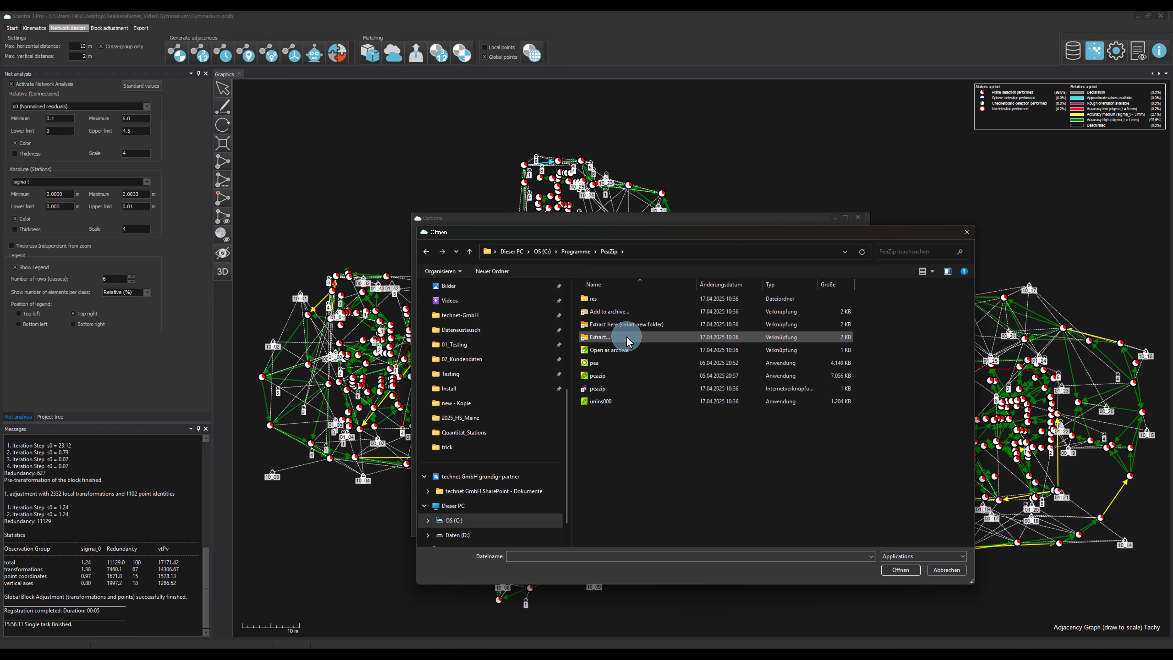
{"action": "double_click", "coordinate": [618, 375]}
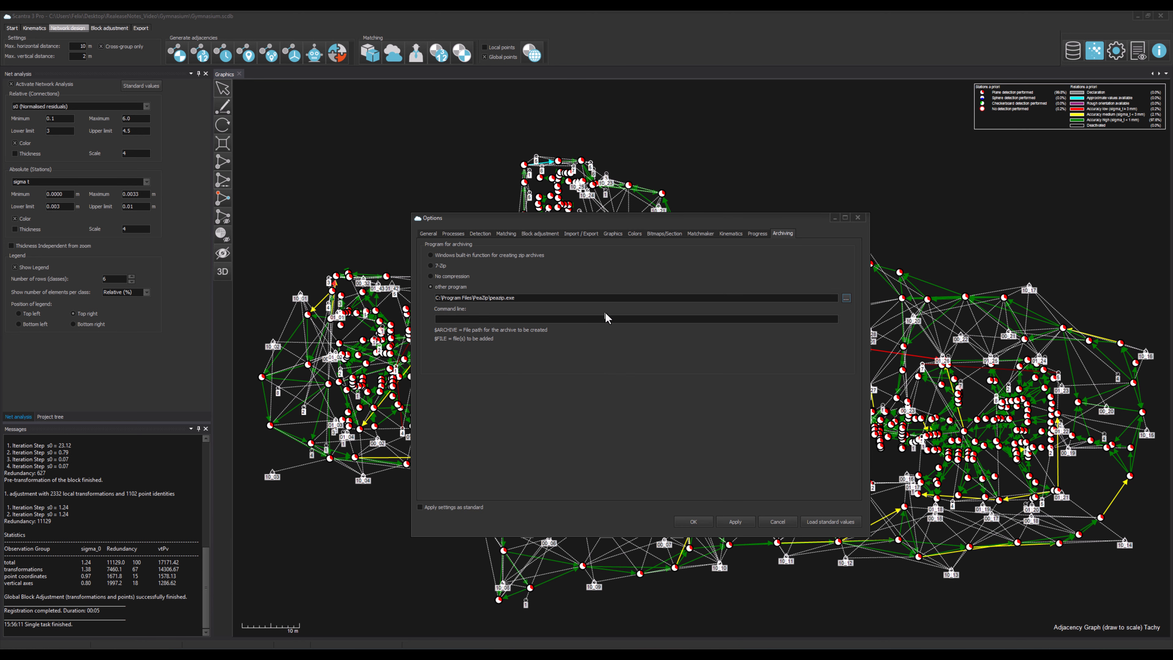
Step: Return the archiving program to 7-Zip, confirm the options and start archiving the Gymnasium project
{"action": "left_click", "coordinate": [441, 266]}
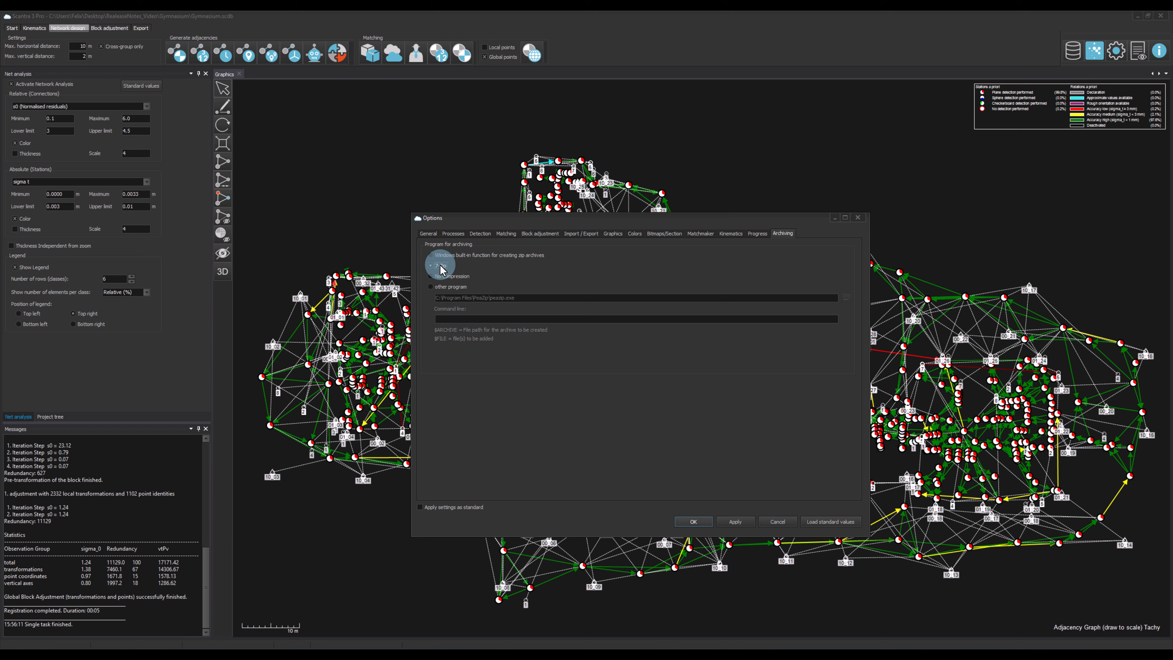
{"action": "left_click", "coordinate": [692, 522]}
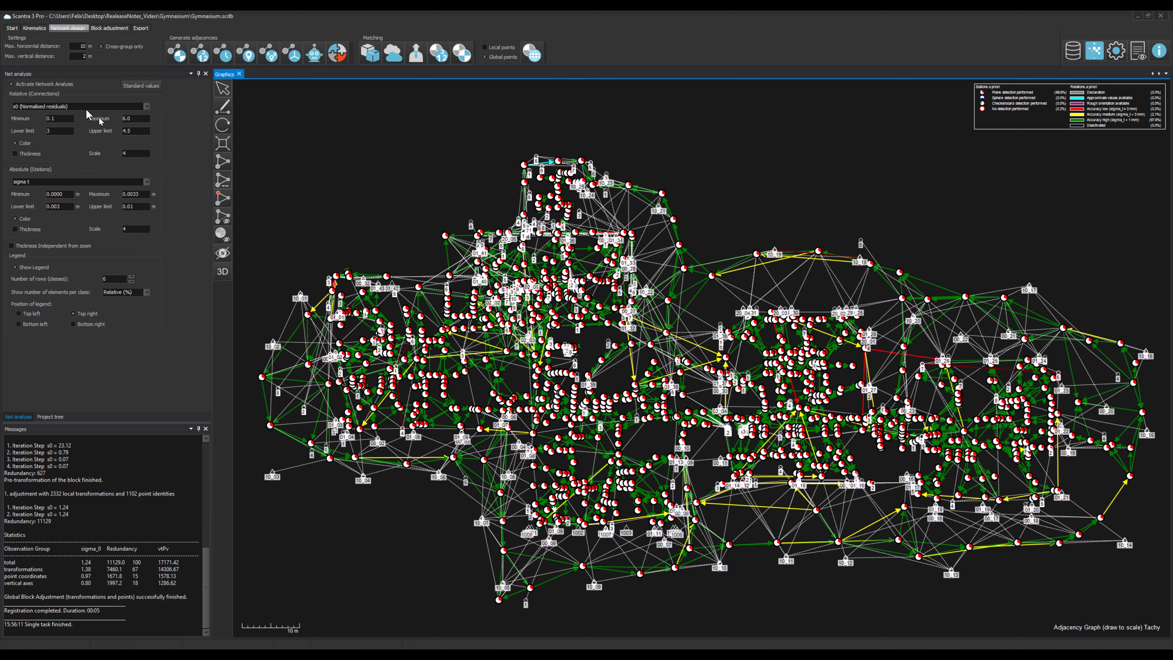
{"action": "left_click", "coordinate": [11, 28]}
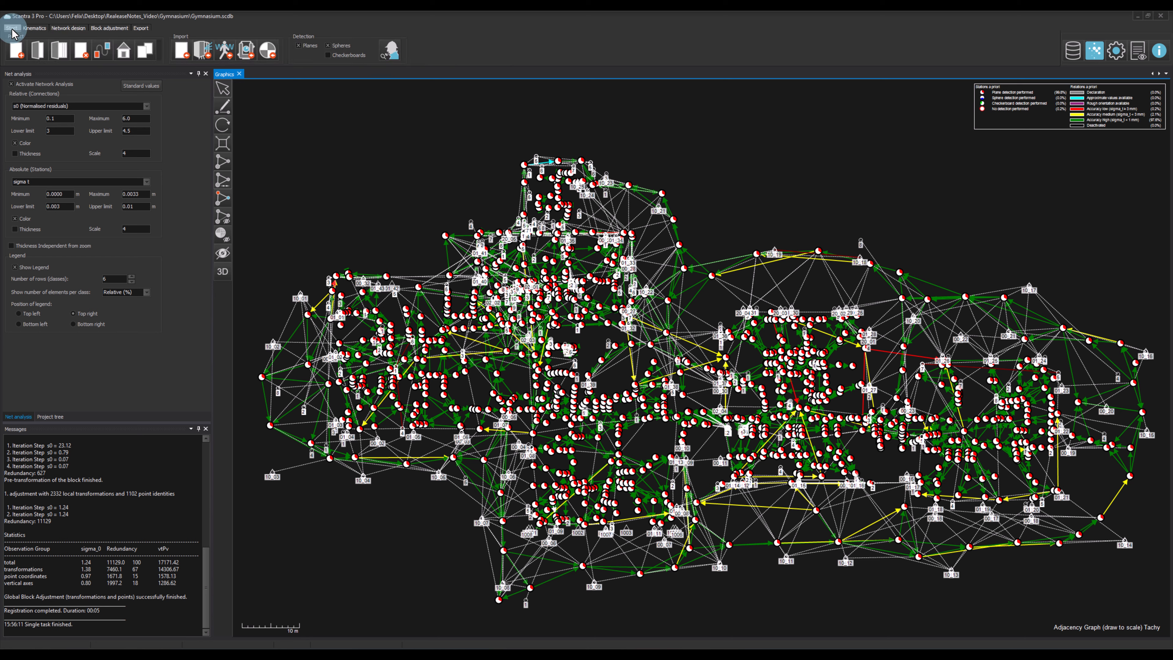
{"action": "left_click", "coordinate": [145, 57]}
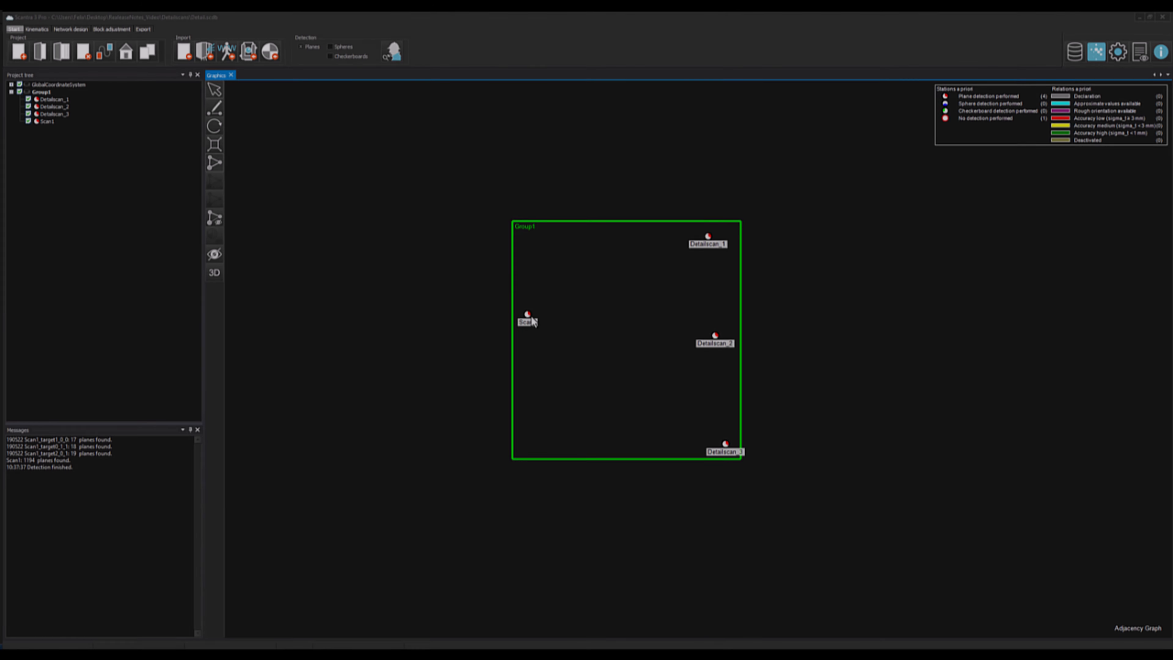
Step: Convert stations Detailscan_1, Detailscan_2 and Detailscan_3 to detail scans assigned to station Scan1
{"action": "right_click", "coordinate": [529, 318]}
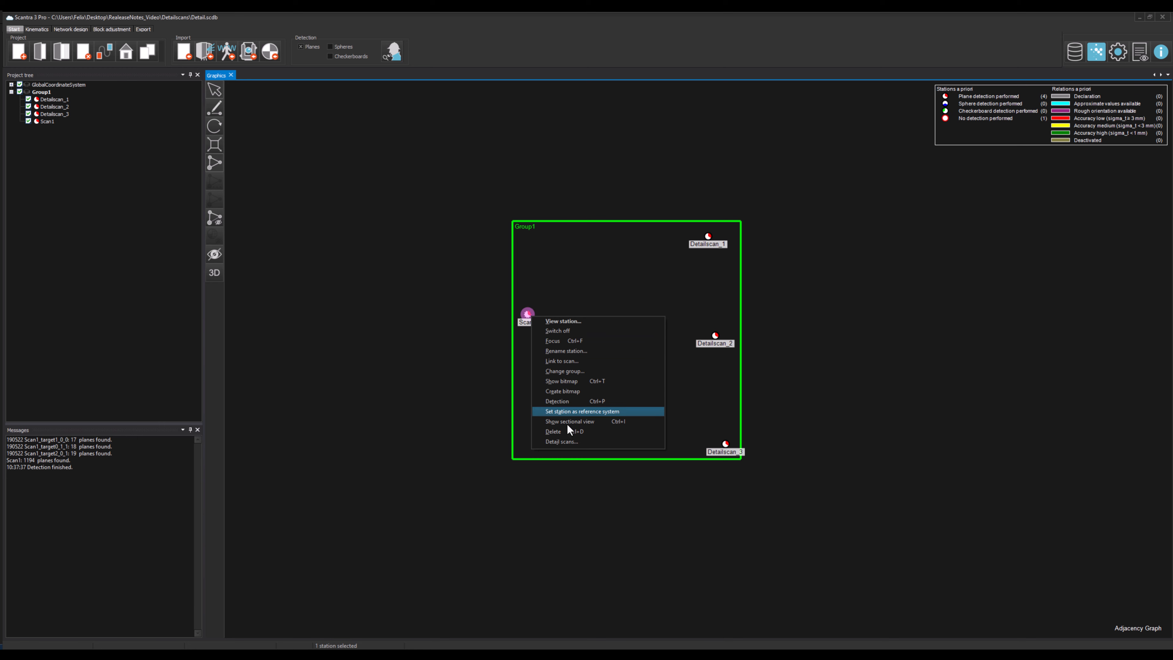
{"action": "left_click", "coordinate": [565, 442]}
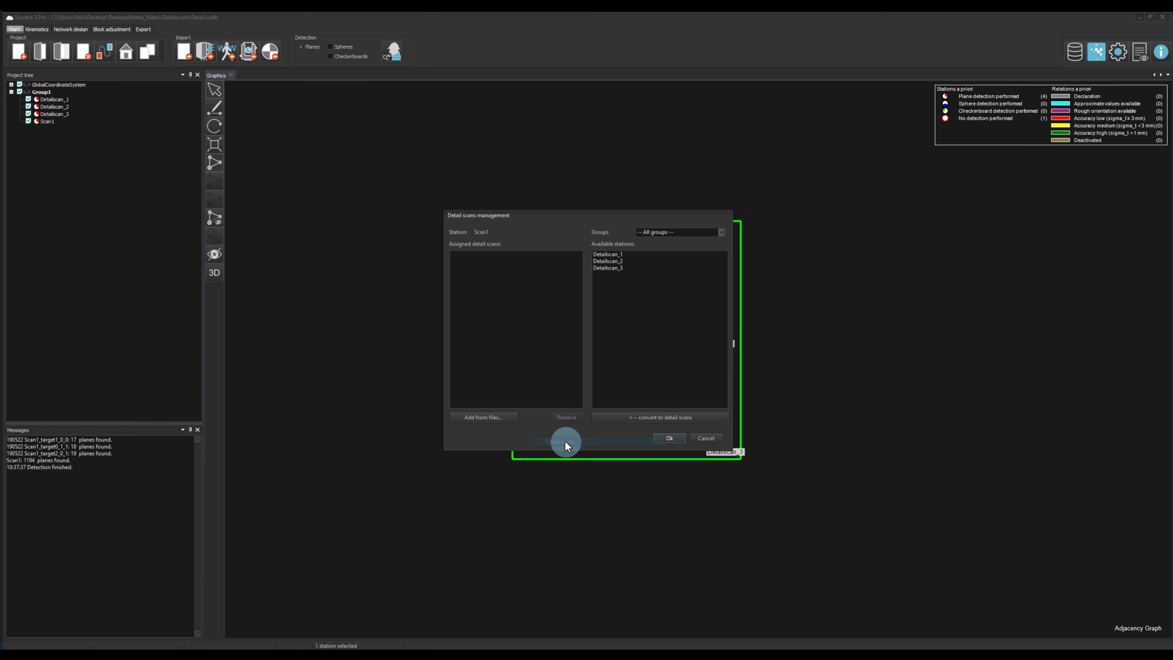
{"action": "left_click", "coordinate": [615, 254]}
{"action": "left_click", "coordinate": [615, 266], "text": "shift"}
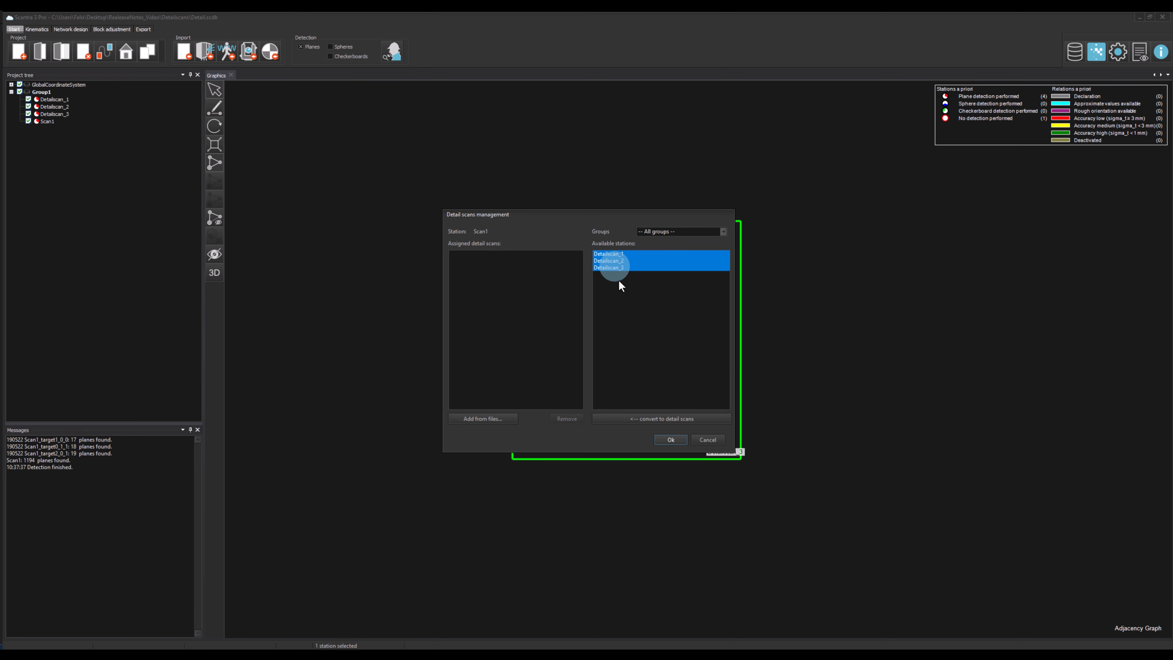
{"action": "left_click", "coordinate": [663, 418]}
{"action": "left_click", "coordinate": [671, 440]}
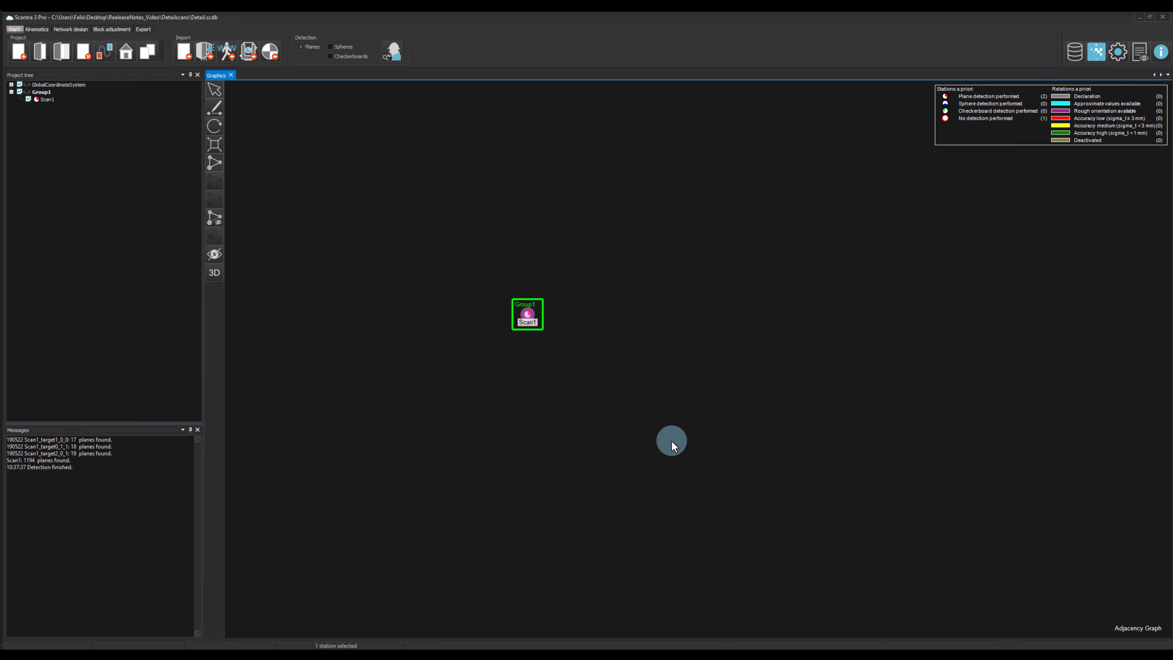
Step: Create the bitmap of station Scan1 and display it
{"action": "right_click", "coordinate": [529, 312]}
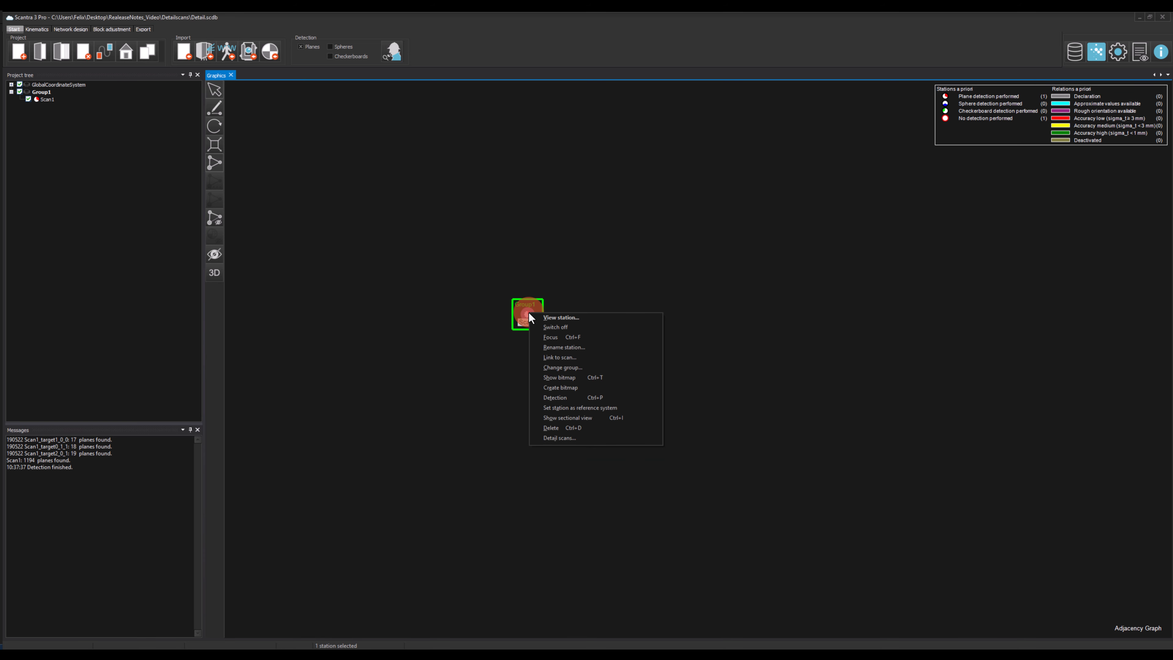
{"action": "left_click", "coordinate": [571, 391]}
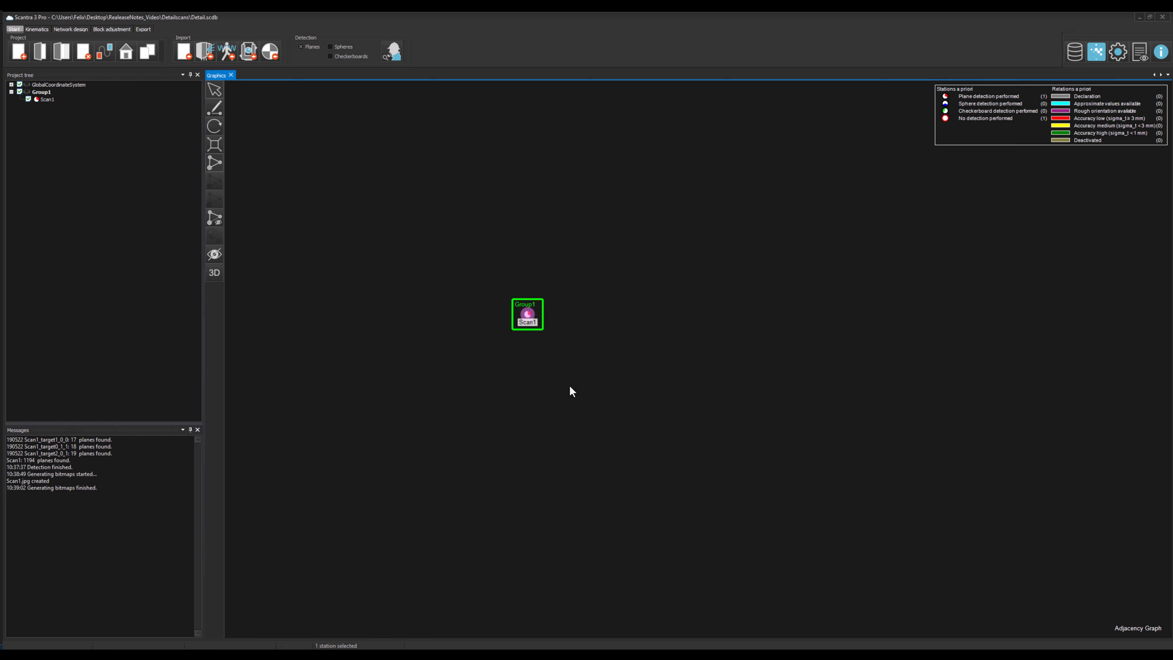
{"action": "right_click", "coordinate": [528, 313]}
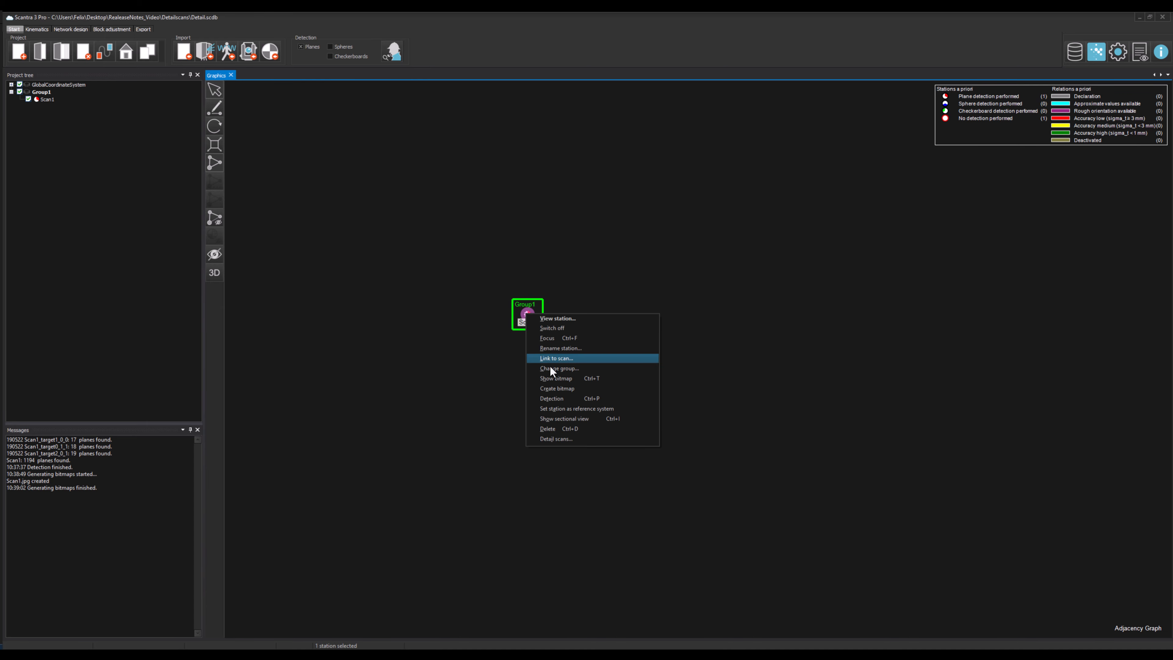
{"action": "left_click", "coordinate": [558, 378]}
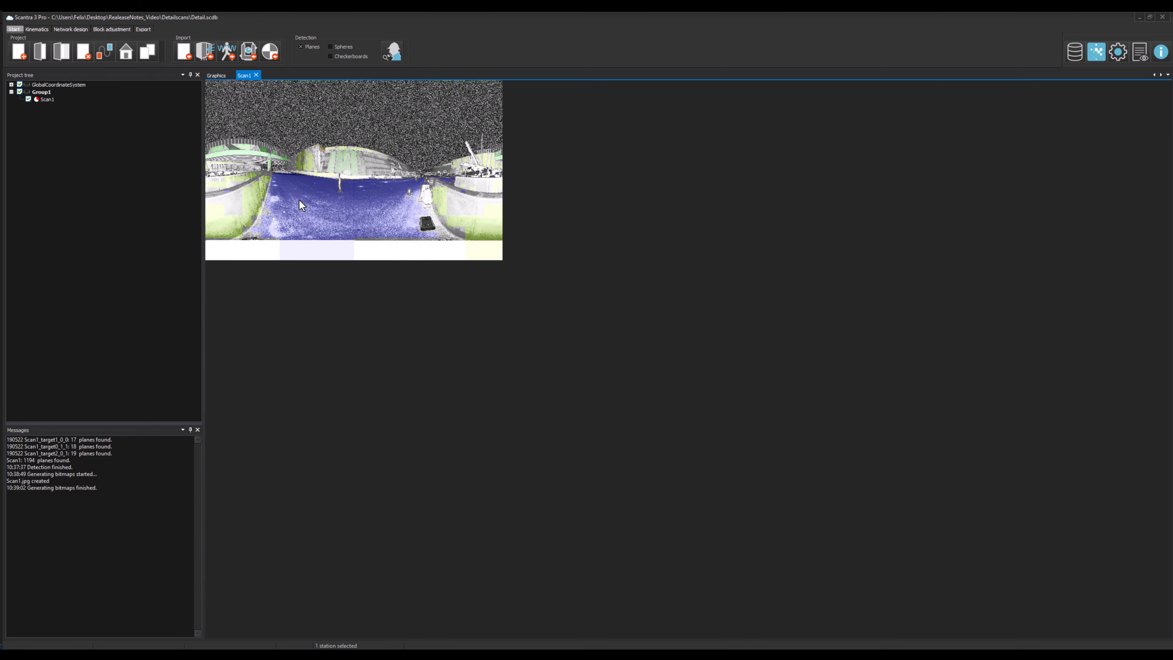
Step: Detect the checkerboard target beneath the green wall plane in the Scan1 bitmap, picking its center in the magnifier
{"action": "scroll", "coordinate": [274, 176], "scroll_direction": "up", "scroll_amount": 4}
{"action": "scroll", "coordinate": [455, 310], "scroll_direction": "up", "scroll_amount": 6}
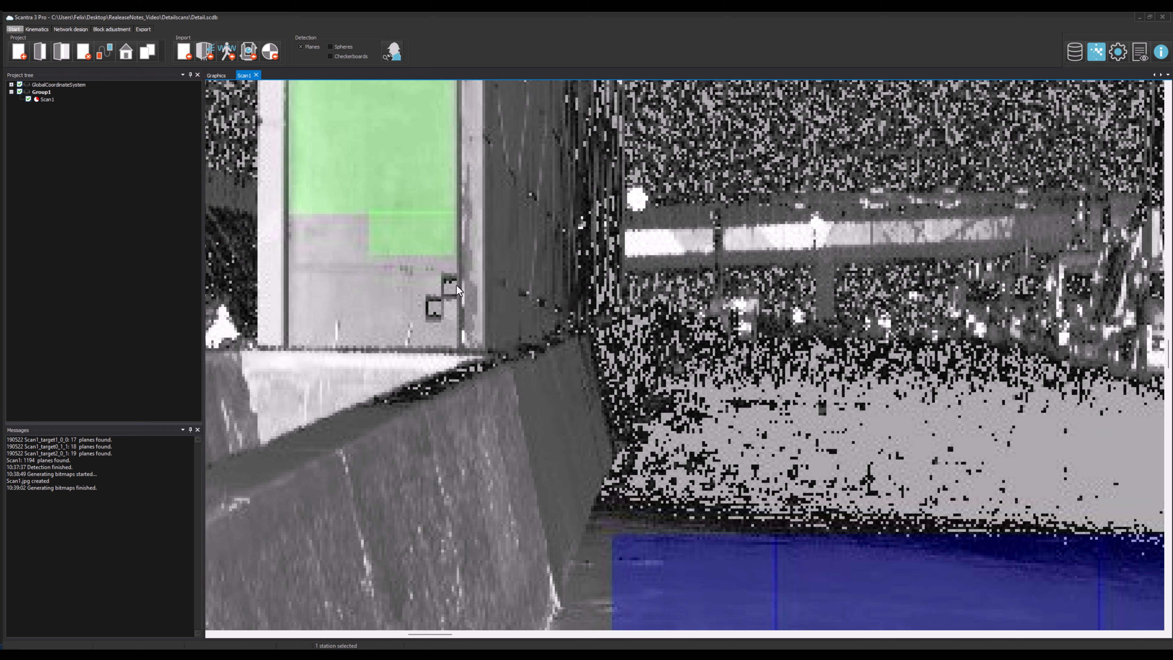
{"action": "right_click", "coordinate": [439, 297]}
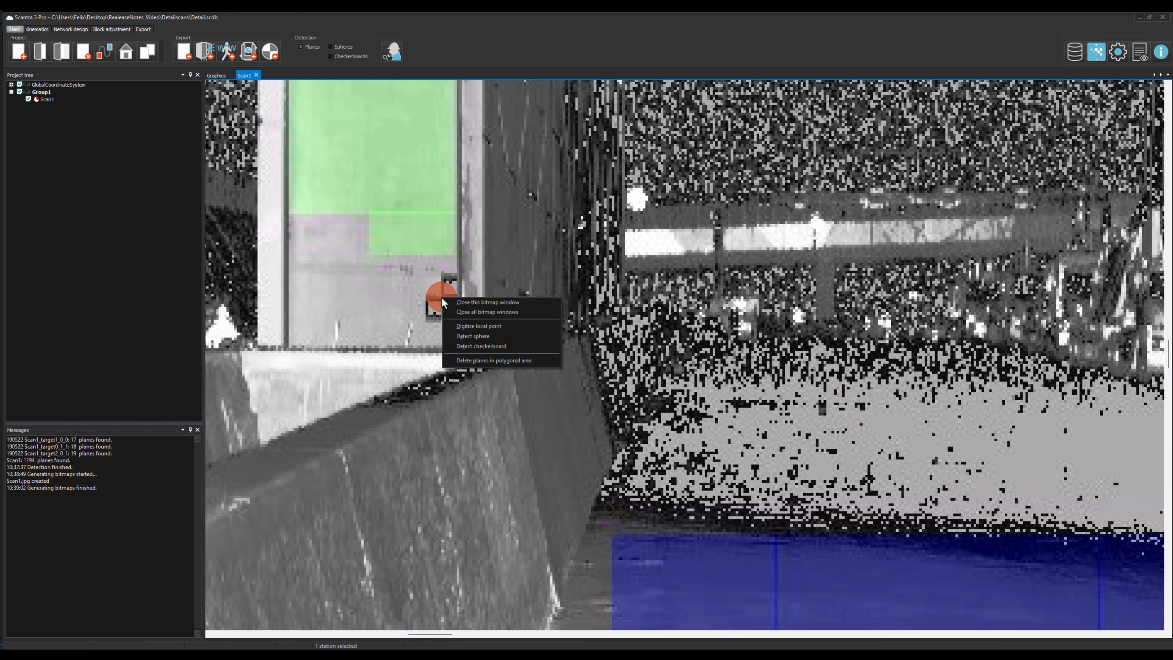
{"action": "left_click", "coordinate": [480, 347]}
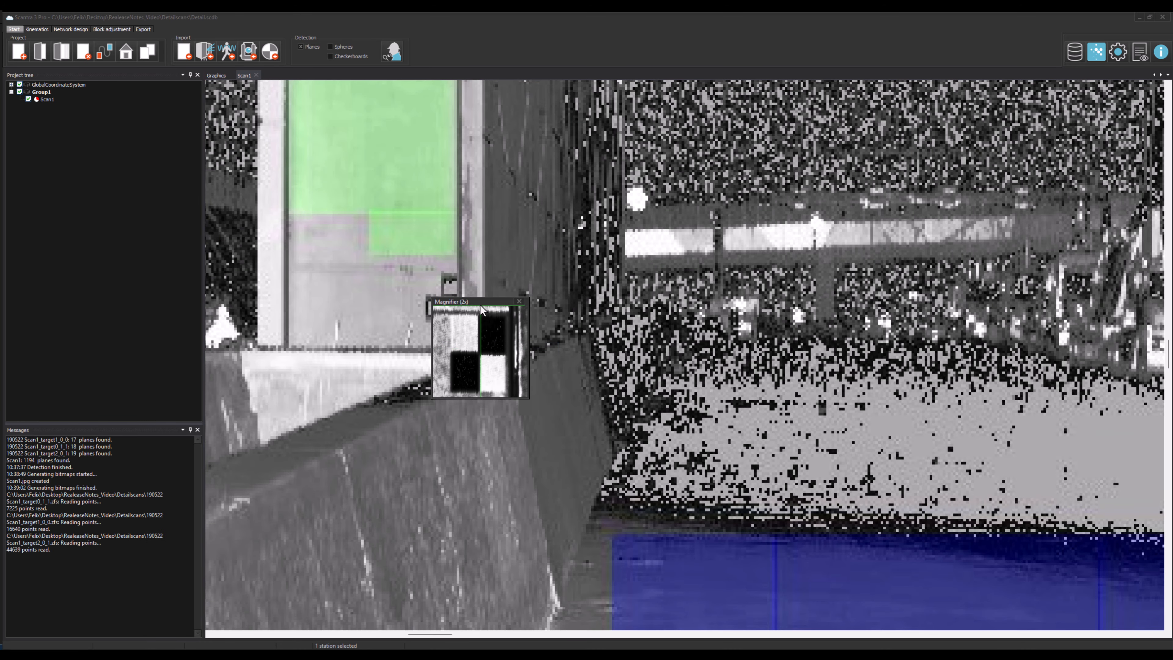
{"action": "left_click_drag", "start_coordinate": [478, 297], "coordinate": [554, 266]}
{"action": "scroll", "coordinate": [550, 315], "scroll_direction": "down", "scroll_amount": 1}
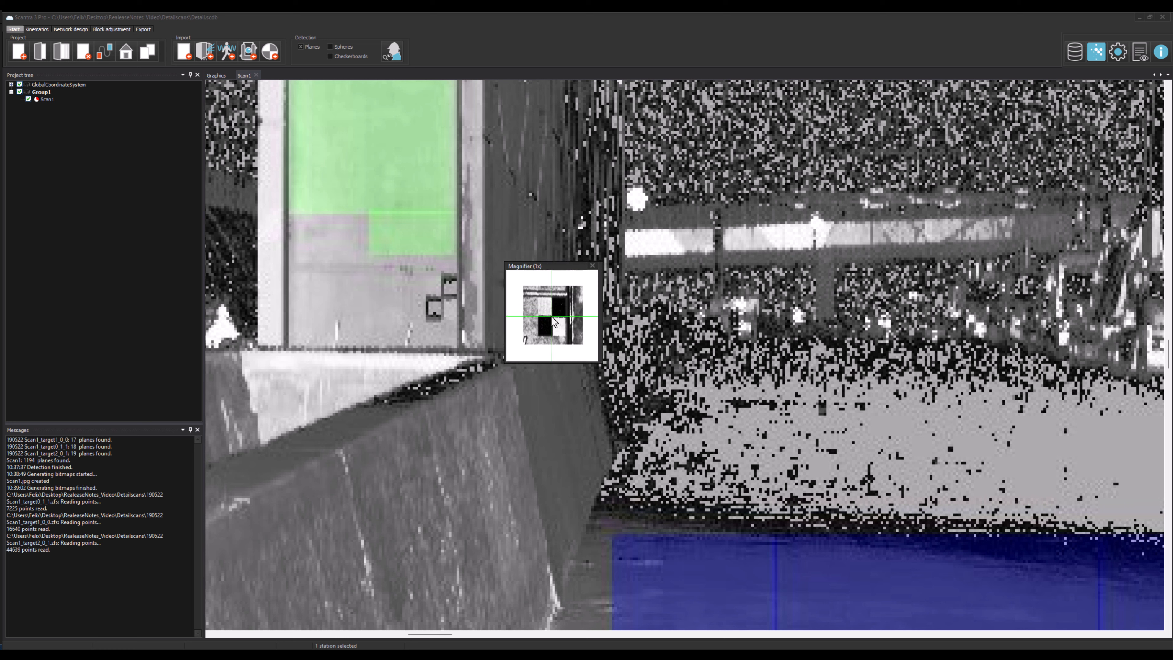
{"action": "left_click", "coordinate": [552, 316]}
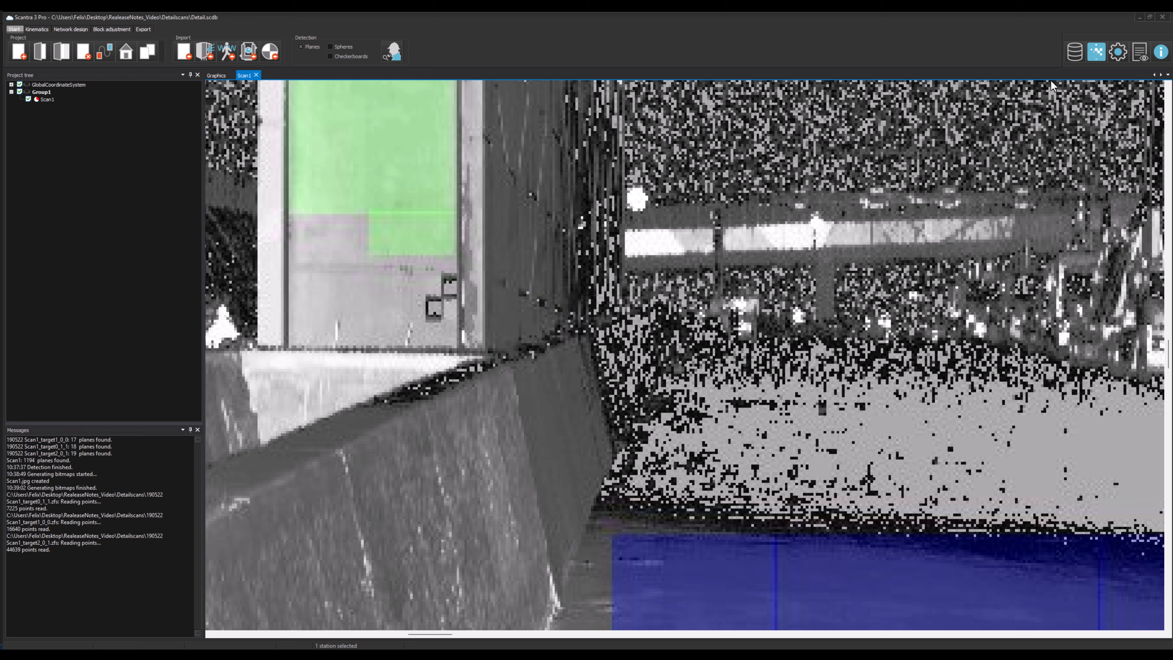
Step: Open the selection of project database tables
{"action": "left_click", "coordinate": [1068, 55]}
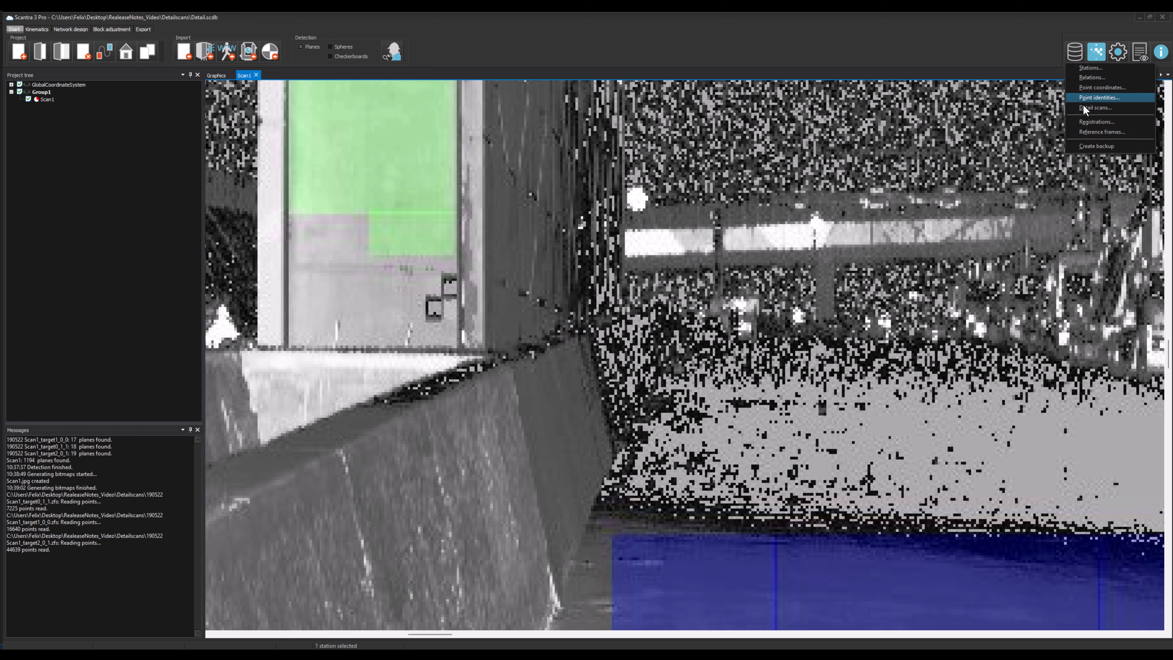